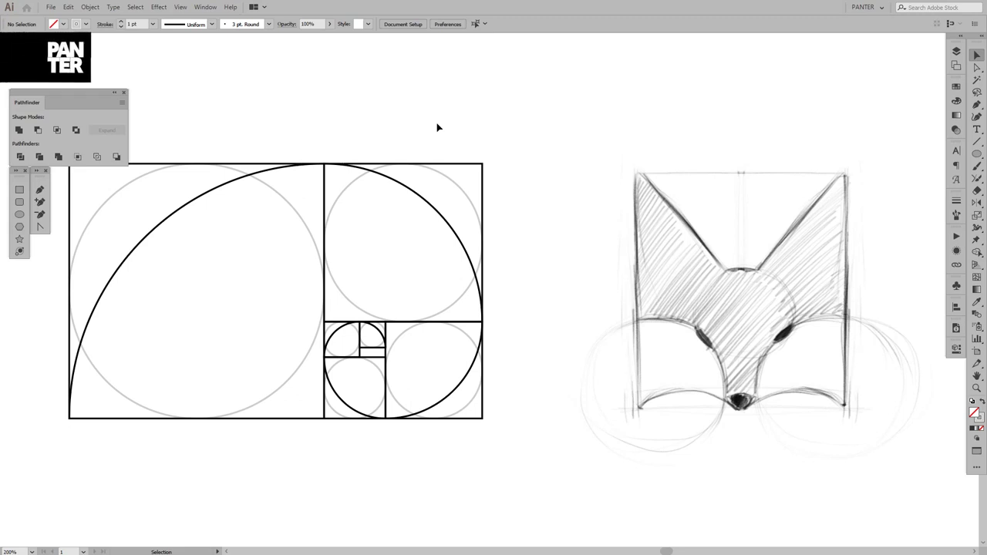
Select all the golden-ratio circles and align their horizontal and vertical centres.
{"action": "left_click_drag", "start_coordinate": [436, 128], "coordinate": [444, 132]}
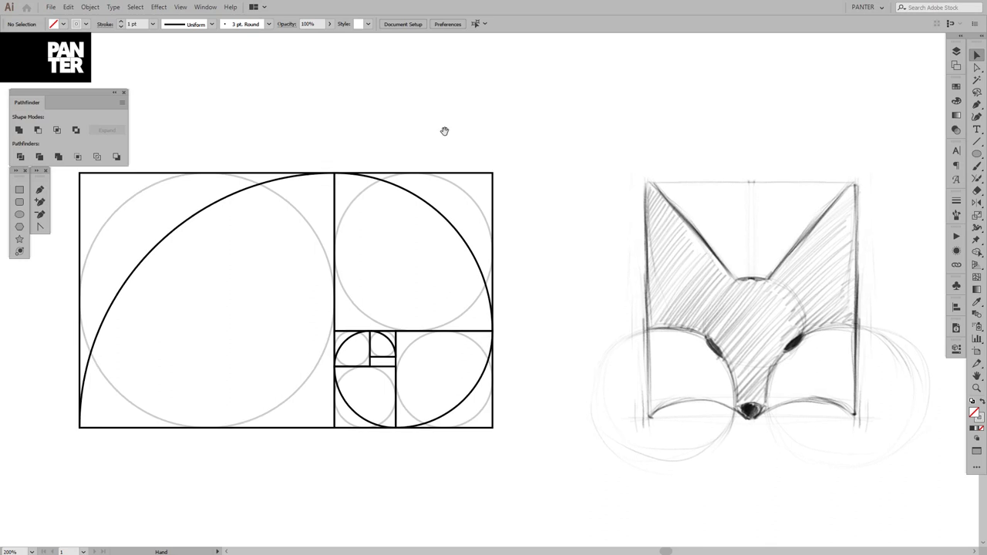
{"action": "left_click", "coordinate": [366, 192]}
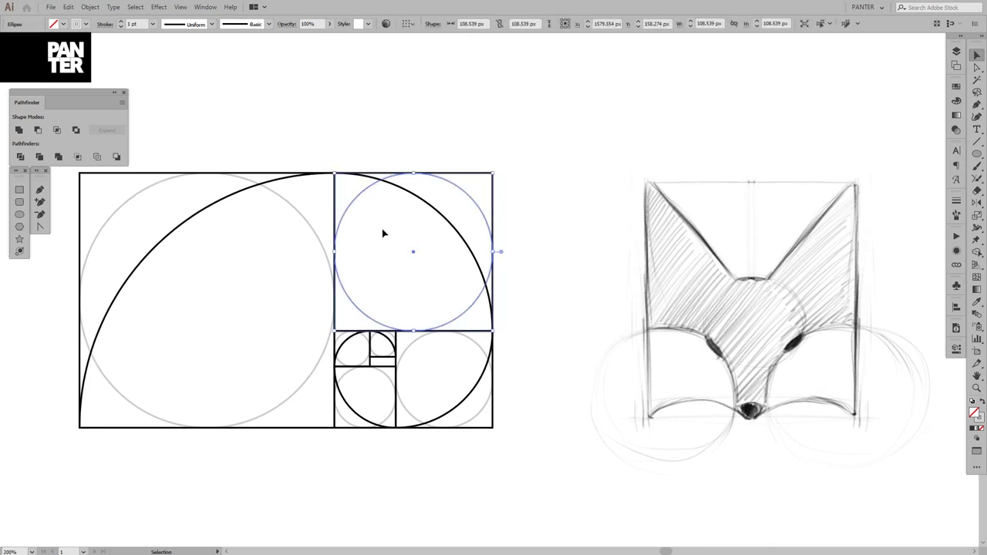
{"action": "left_click", "coordinate": [408, 279]}
{"action": "left_click_drag", "start_coordinate": [476, 278], "coordinate": [480, 246]}
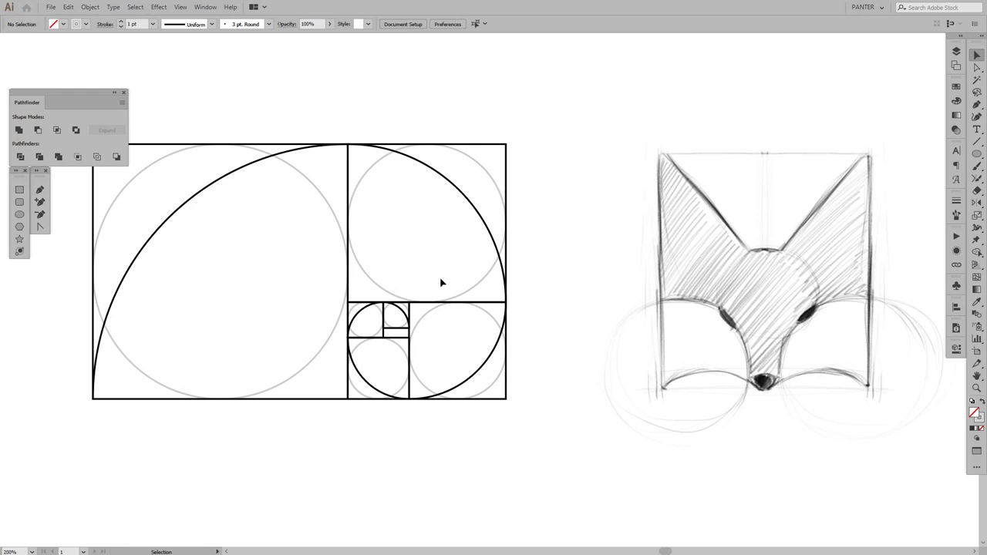
{"action": "left_click", "coordinate": [334, 213]}
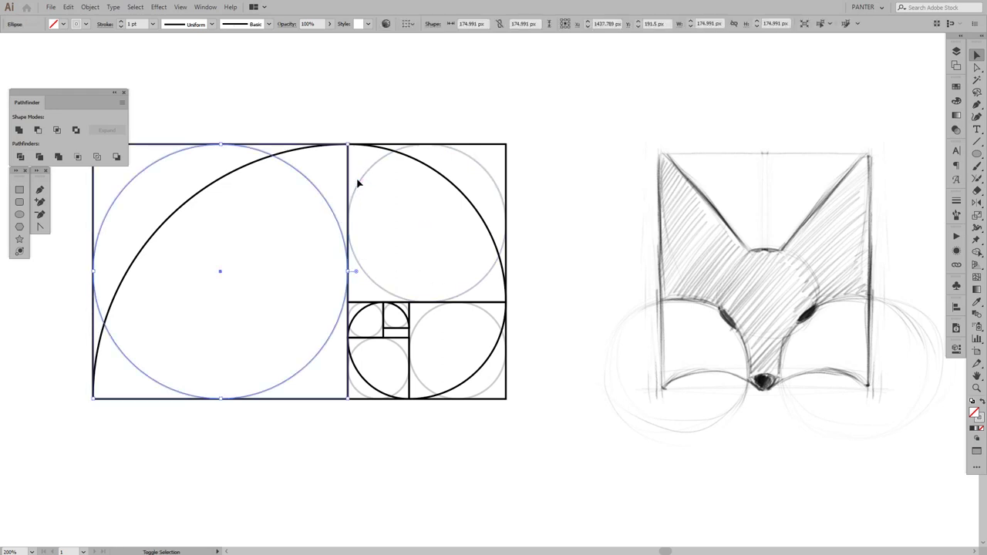
{"action": "left_click", "coordinate": [359, 185], "text": "shift"}
{"action": "left_click", "coordinate": [434, 318], "text": "shift"}
{"action": "left_click", "coordinate": [381, 346], "text": "shift"}
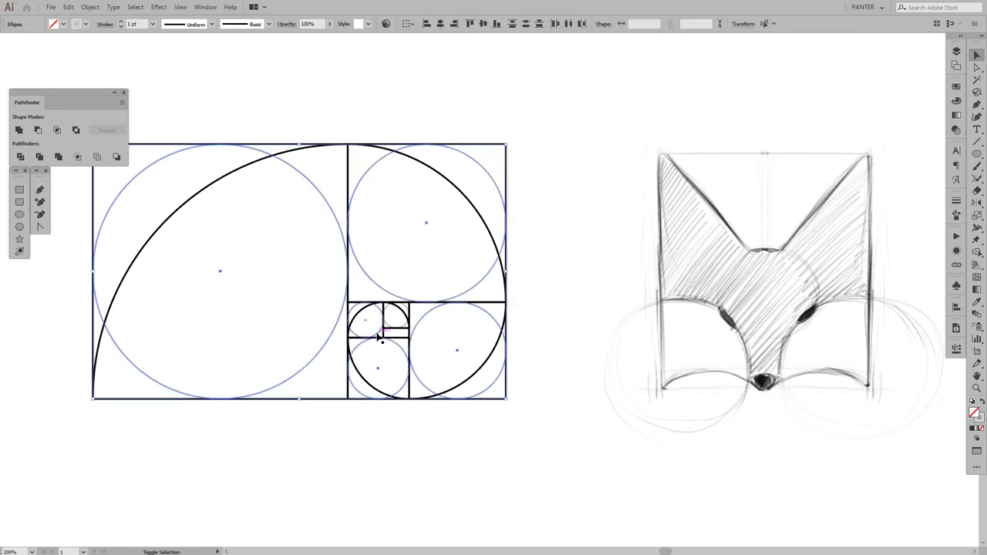
{"action": "left_click", "coordinate": [389, 329], "text": "shift"}
{"action": "left_click", "coordinate": [439, 23]}
{"action": "left_click", "coordinate": [483, 23]}
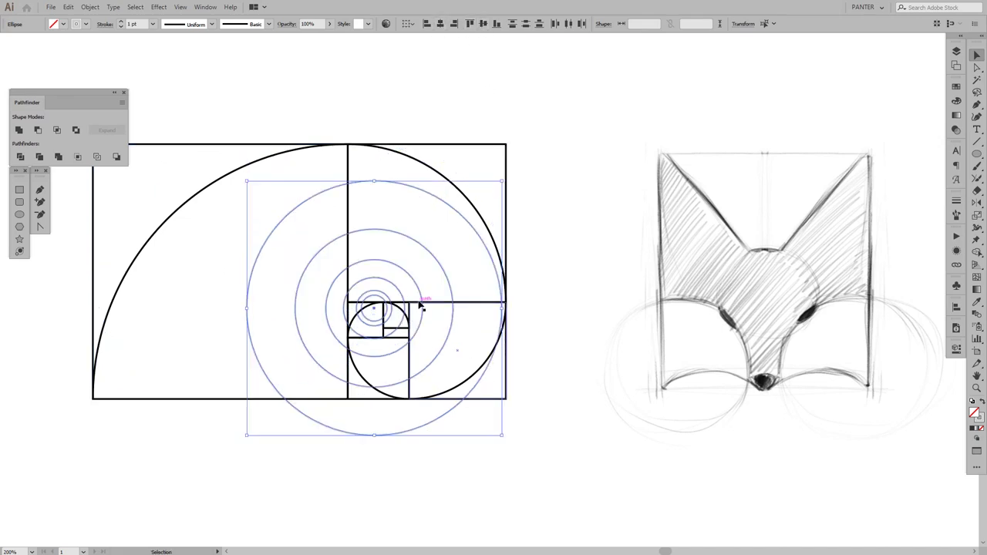
Move the concentric circles off the spiral and delete the spiral grid group.
{"action": "left_click_drag", "start_coordinate": [425, 315], "coordinate": [603, 435]}
{"action": "left_click_drag", "start_coordinate": [402, 121], "coordinate": [261, 457]}
{"action": "key", "text": "Delete"}
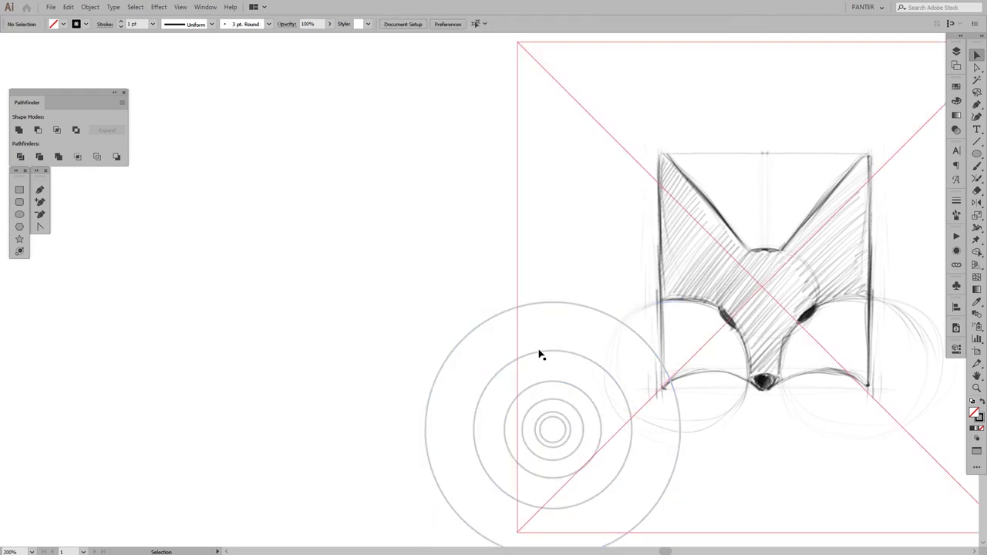
Place the concentric circle set up beside the fox sketch.
{"action": "mouse_move", "coordinate": [742, 344]}
{"action": "left_mouse_down"}
{"action": "mouse_move", "coordinate": [421, 212]}
{"action": "mouse_move", "coordinate": [440, 360]}
{"action": "left_mouse_up"}
{"action": "scroll", "coordinate": [440, 359], "scroll_direction": "right", "scroll_amount": 5}
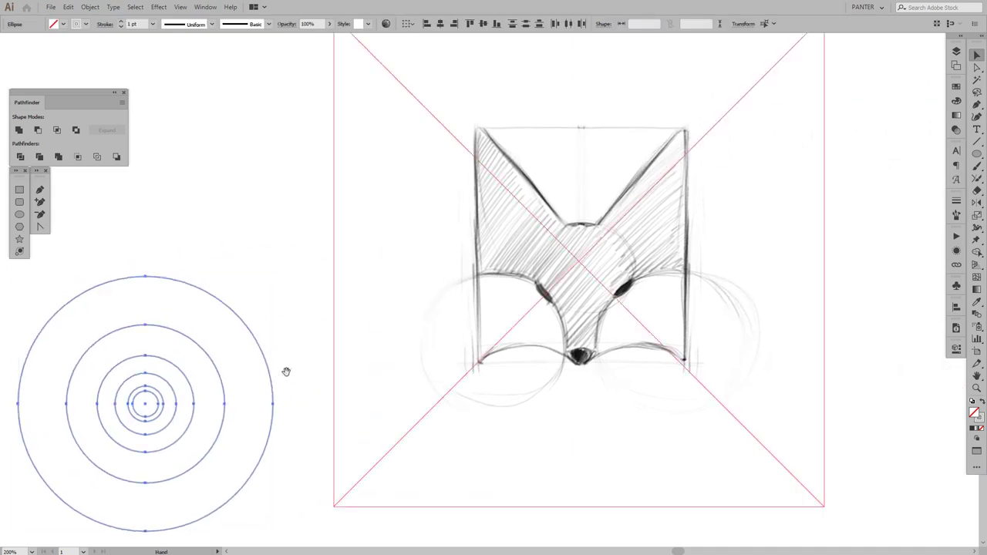
{"action": "left_click_drag", "start_coordinate": [268, 368], "coordinate": [348, 264]}
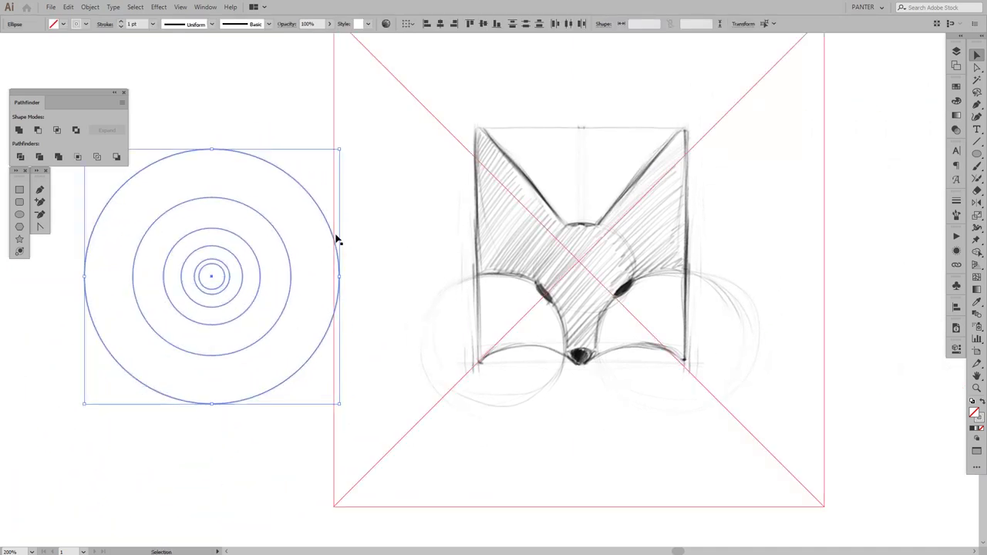
{"action": "left_click", "coordinate": [324, 168]}
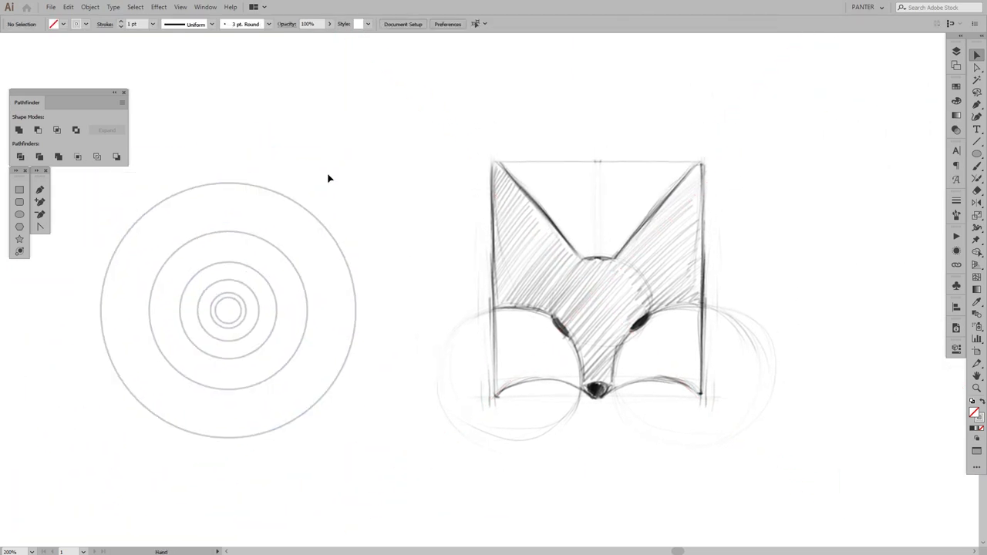
{"action": "scroll", "coordinate": [760, 374], "scroll_direction": "right", "scroll_amount": 2}
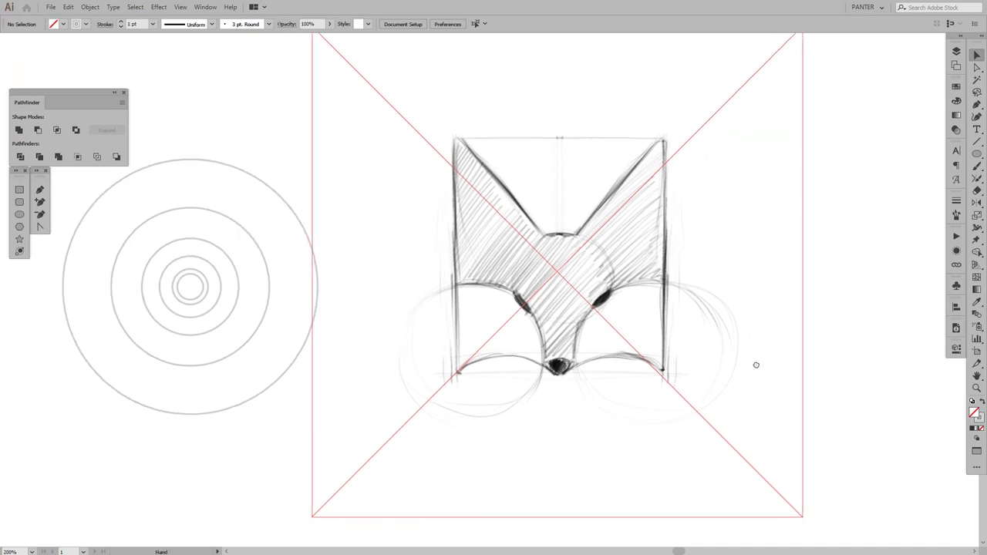
Fade the placed fox sketch image to 25% opacity.
{"action": "left_click", "coordinate": [709, 332]}
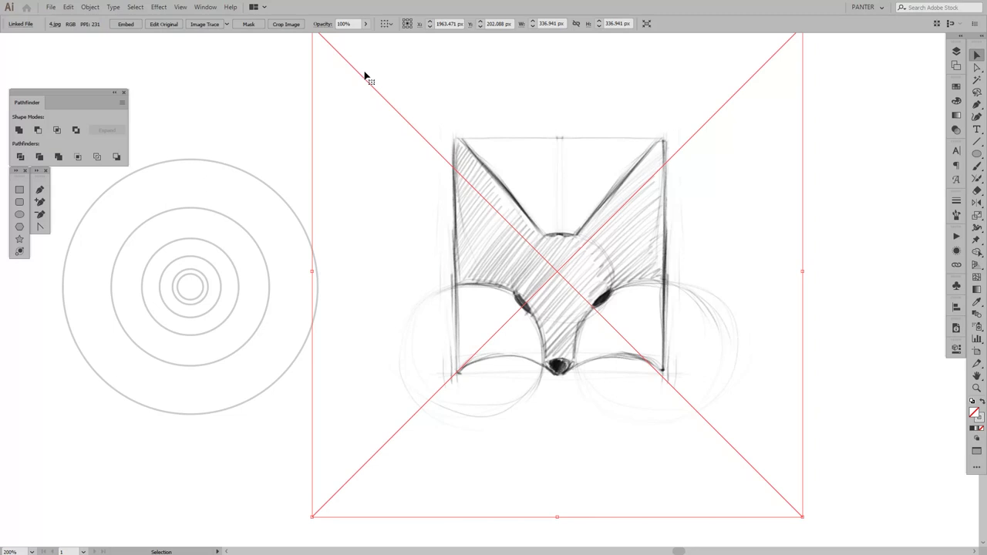
{"action": "left_click", "coordinate": [368, 24]}
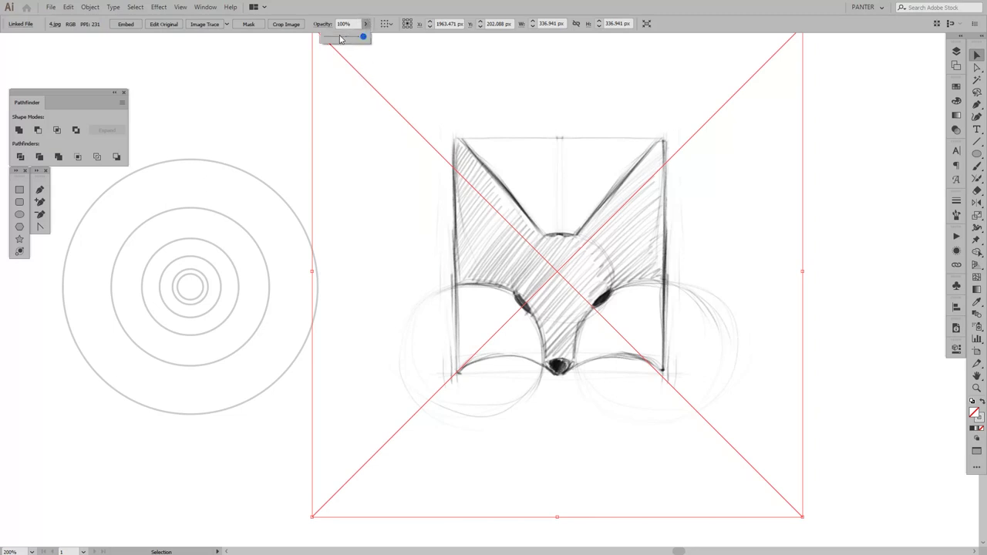
{"action": "left_click", "coordinate": [336, 37]}
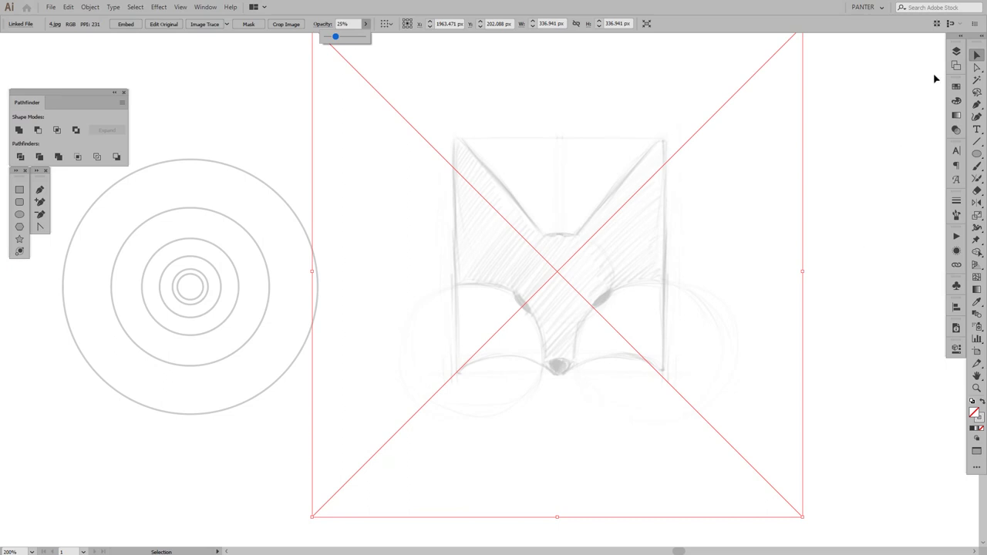
Lock the sketch's layer, make Layer 1 active and select the concentric circles.
{"action": "left_click", "coordinate": [956, 51]}
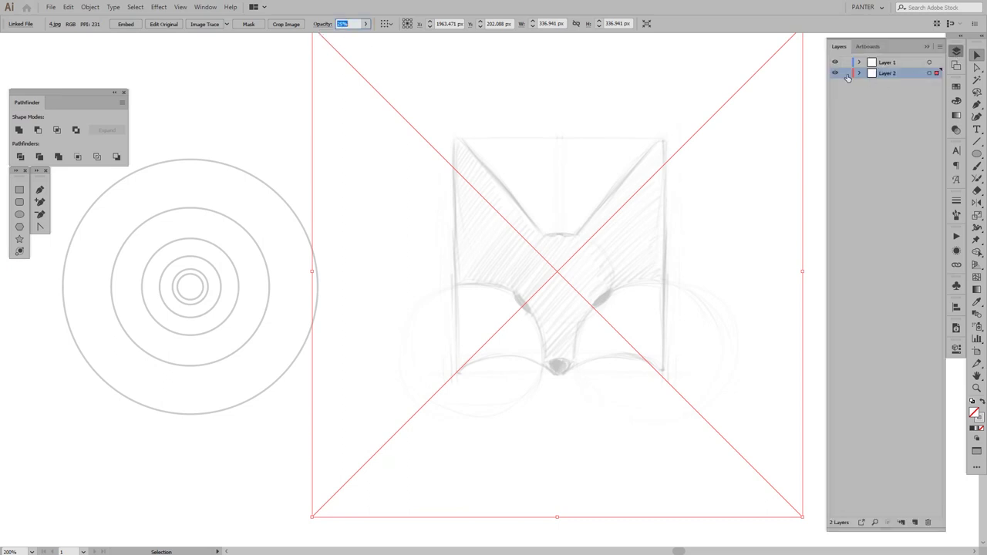
{"action": "left_click", "coordinate": [846, 73]}
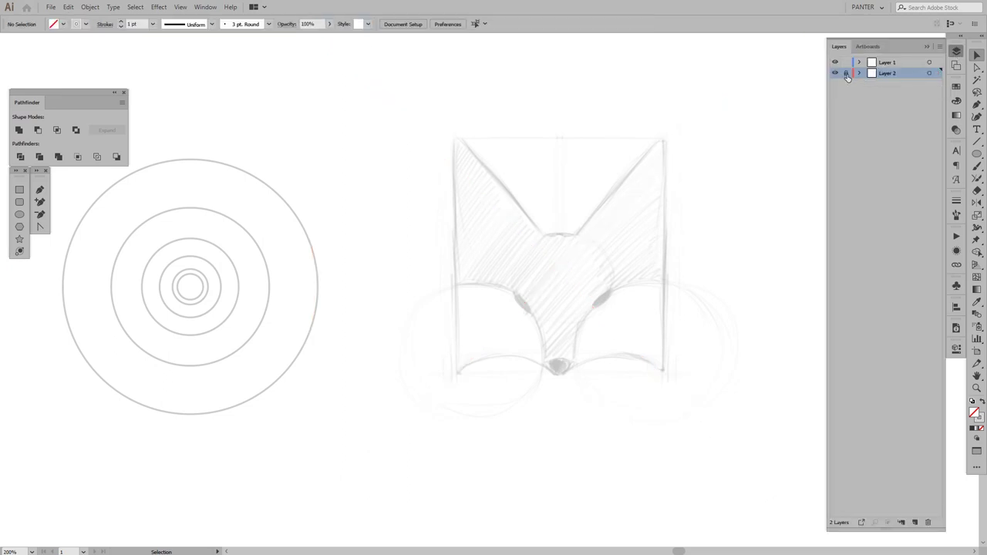
{"action": "left_click", "coordinate": [887, 65]}
{"action": "left_click_drag", "start_coordinate": [429, 180], "coordinate": [154, 396]}
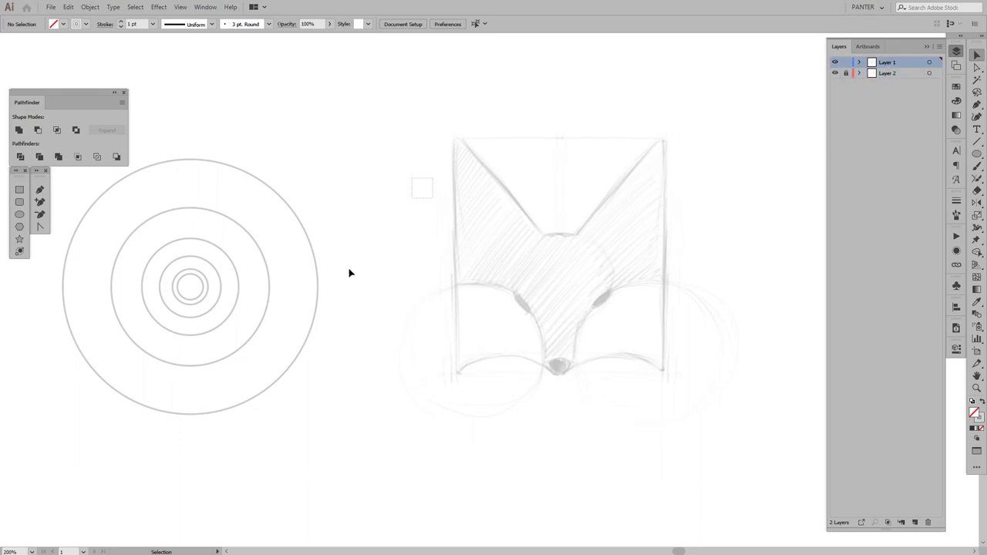
Give the concentric circles a black stroke.
{"action": "left_click", "coordinate": [972, 428]}
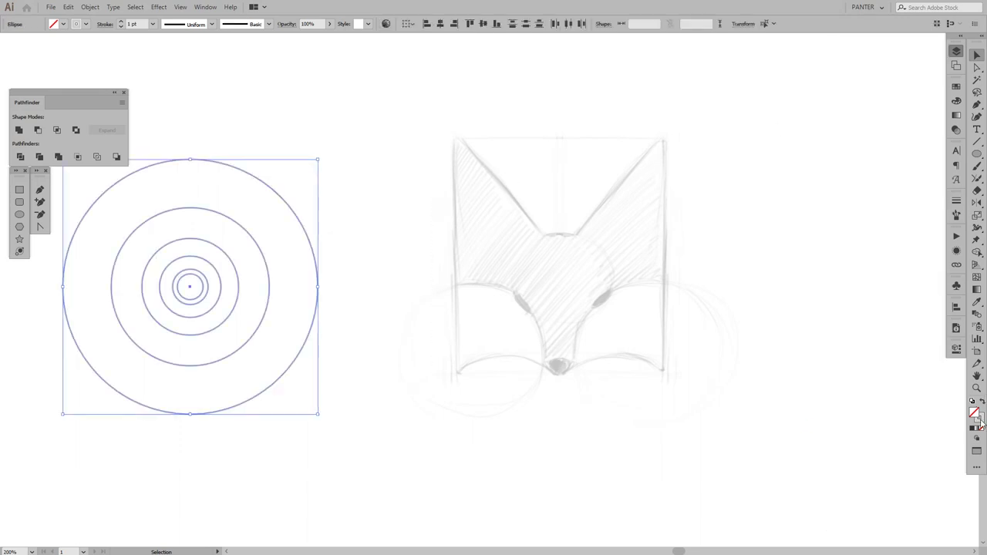
{"action": "left_click", "coordinate": [836, 151]}
{"action": "left_click", "coordinate": [369, 440]}
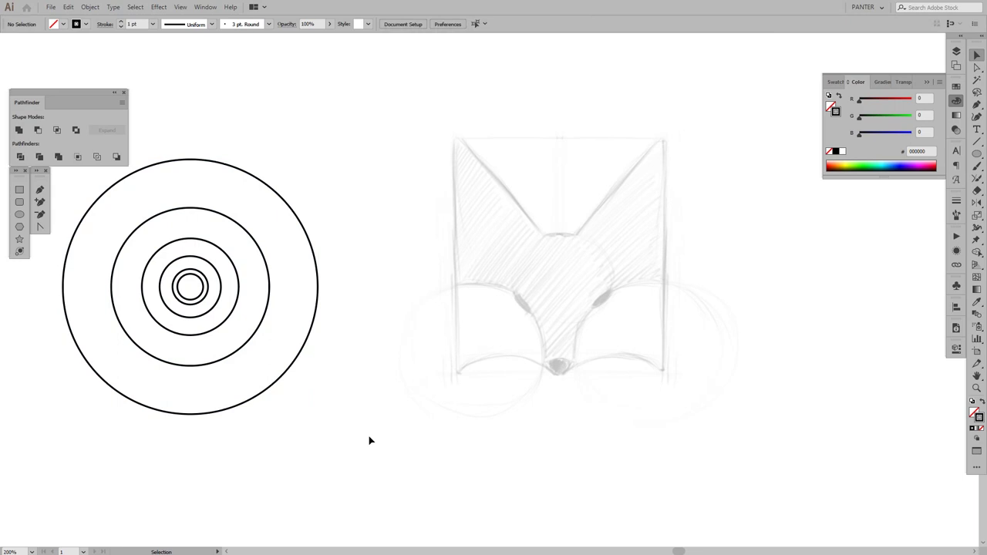
{"action": "left_click_drag", "start_coordinate": [402, 425], "coordinate": [405, 421]}
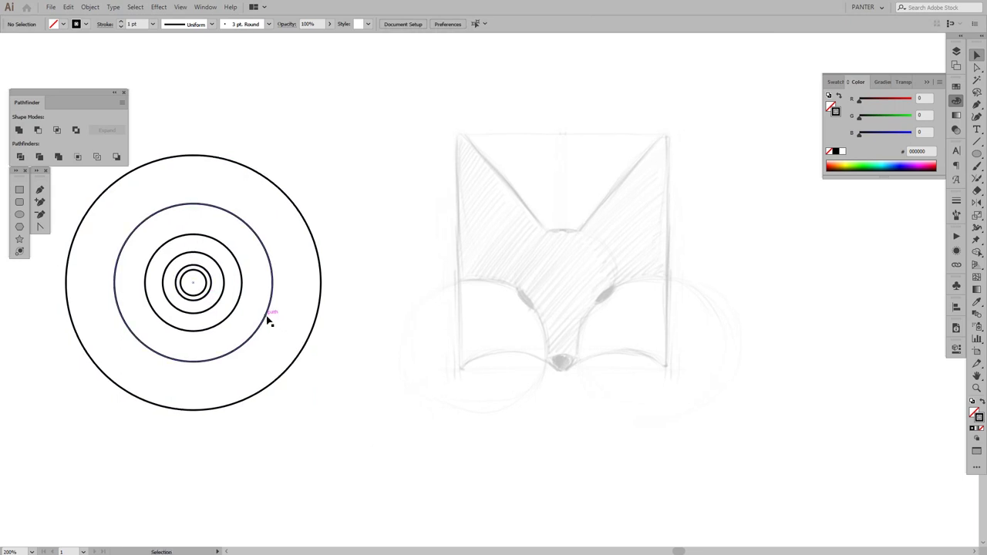
{"action": "left_click", "coordinate": [928, 84]}
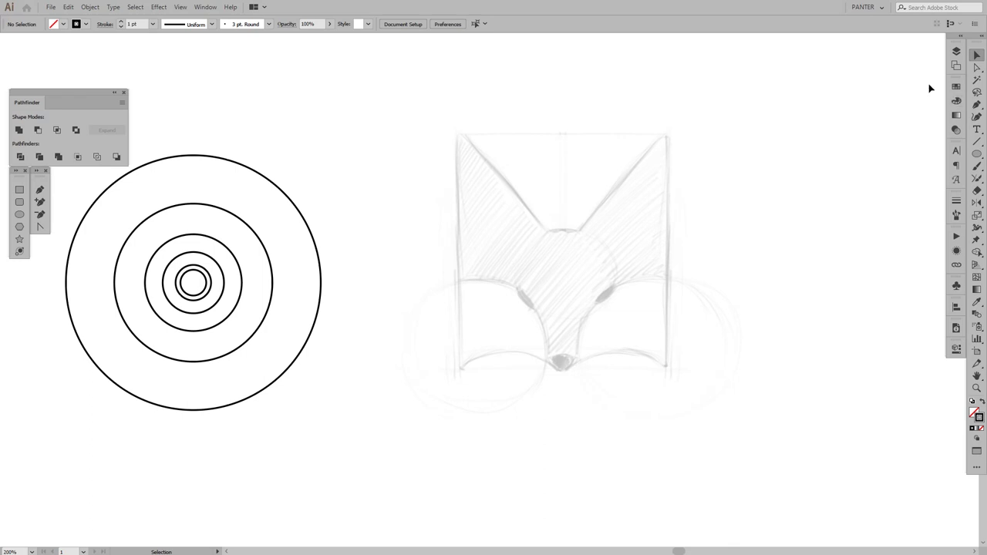
Move the concentric circle group up and to the right.
{"action": "left_click_drag", "start_coordinate": [396, 257], "coordinate": [484, 271]}
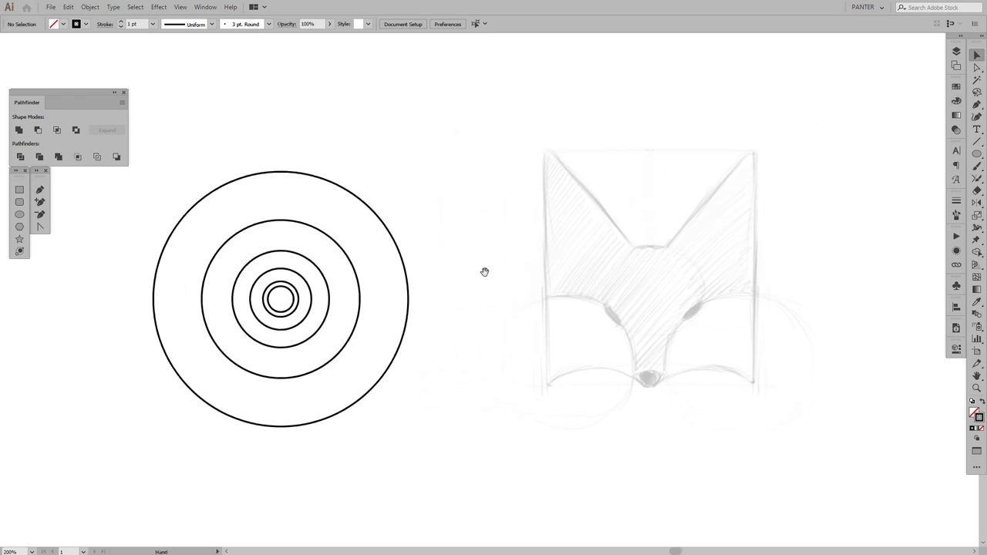
{"action": "left_click", "coordinate": [286, 251]}
{"action": "left_click_drag", "start_coordinate": [300, 298], "coordinate": [312, 268]}
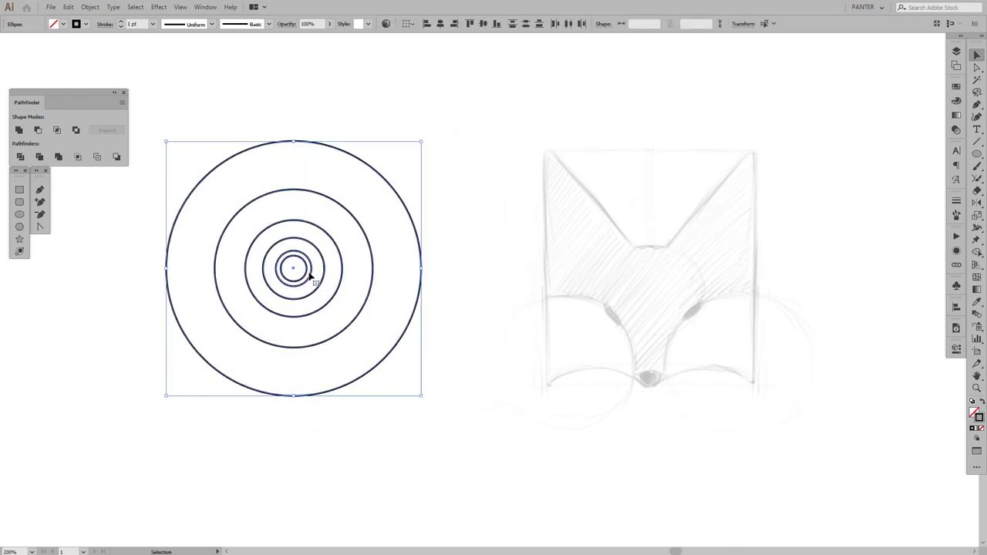
{"action": "left_click", "coordinate": [465, 288]}
Try enlarging the outermost circle, revert it to original size, and zoom in.
{"action": "left_click", "coordinate": [421, 270]}
{"action": "left_click_drag", "start_coordinate": [423, 270], "coordinate": [568, 274]}
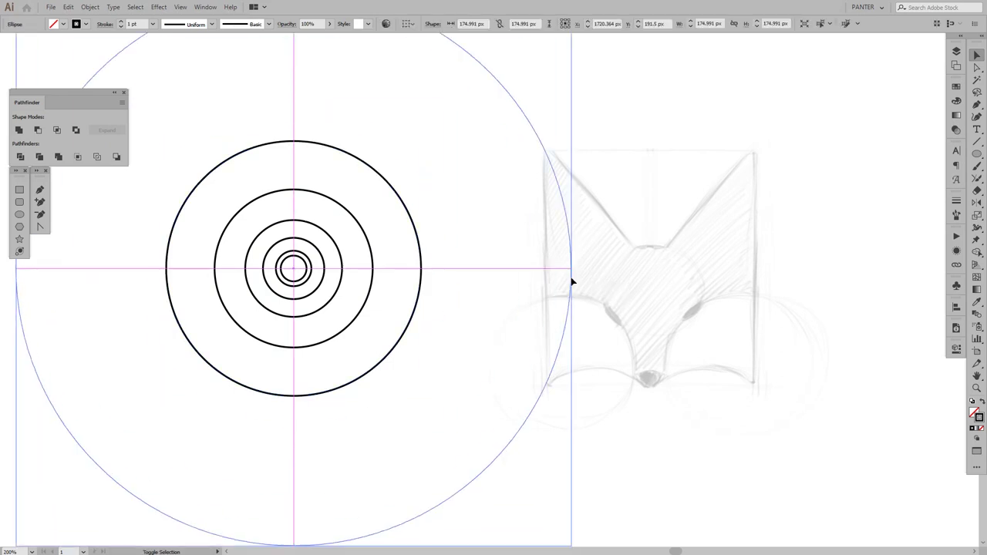
{"action": "key", "text": "ctrl+z"}
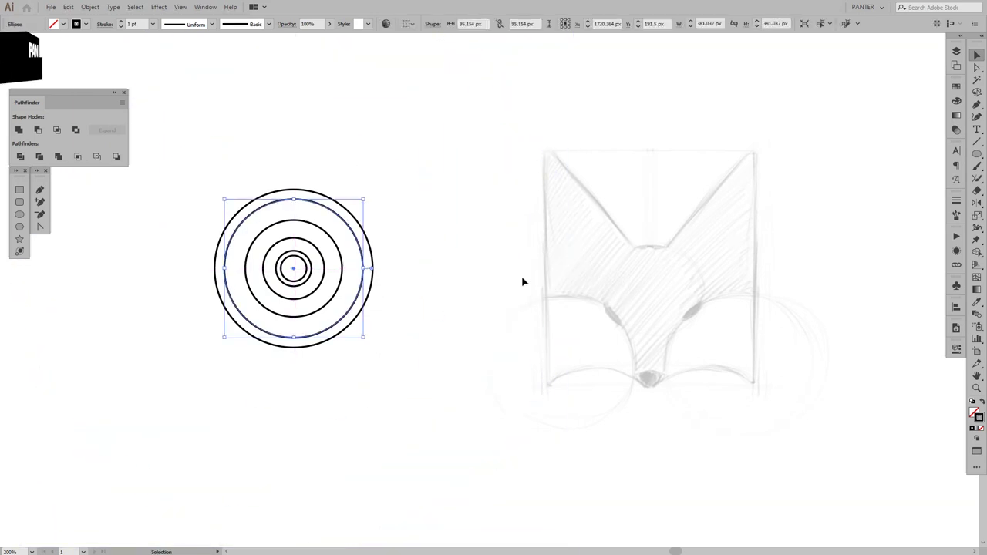
{"action": "key", "text": "ctrl+shift+z"}
{"action": "key", "text": "ctrl+z"}
{"action": "left_click", "coordinate": [347, 265]}
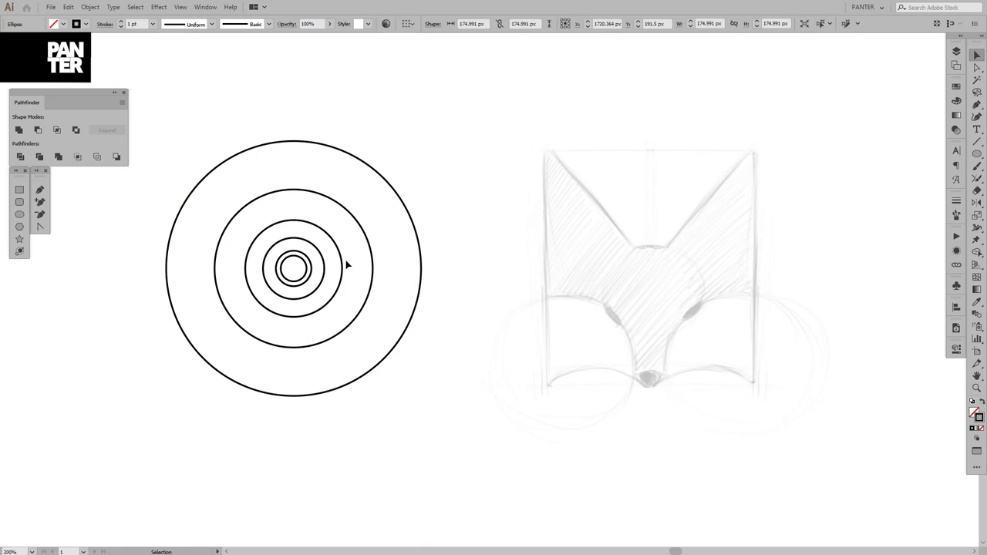
{"action": "scroll", "coordinate": [316, 264], "scroll_direction": "up", "scroll_amount": 1}
{"action": "scroll", "coordinate": [316, 263], "scroll_direction": "down", "scroll_amount": 2}
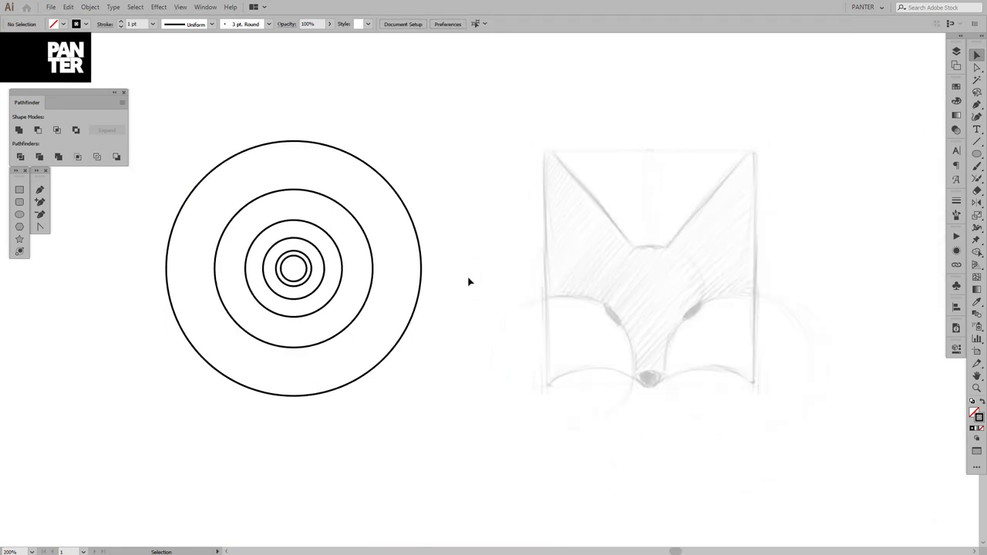
{"action": "scroll", "coordinate": [443, 276], "scroll_direction": "up", "scroll_amount": 1}
{"action": "scroll", "coordinate": [436, 266], "scroll_direction": "up", "scroll_amount": 1}
{"action": "scroll", "coordinate": [437, 262], "scroll_direction": "down", "scroll_amount": 1}
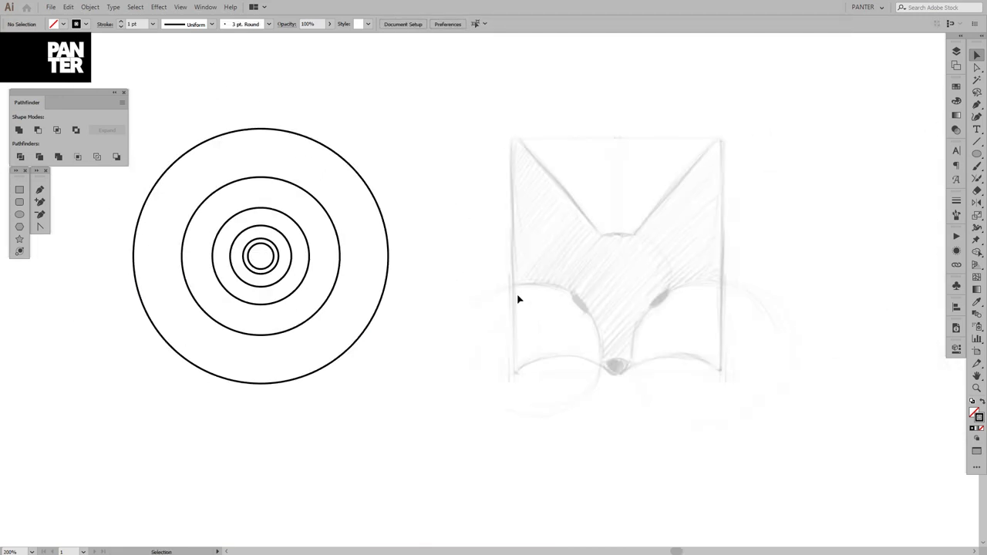
Move a circle onto the fox's left cheek and place a copy lower down.
{"action": "left_click_drag", "start_coordinate": [340, 261], "coordinate": [605, 361]}
{"action": "scroll", "coordinate": [548, 306], "scroll_direction": "up", "scroll_amount": 3}
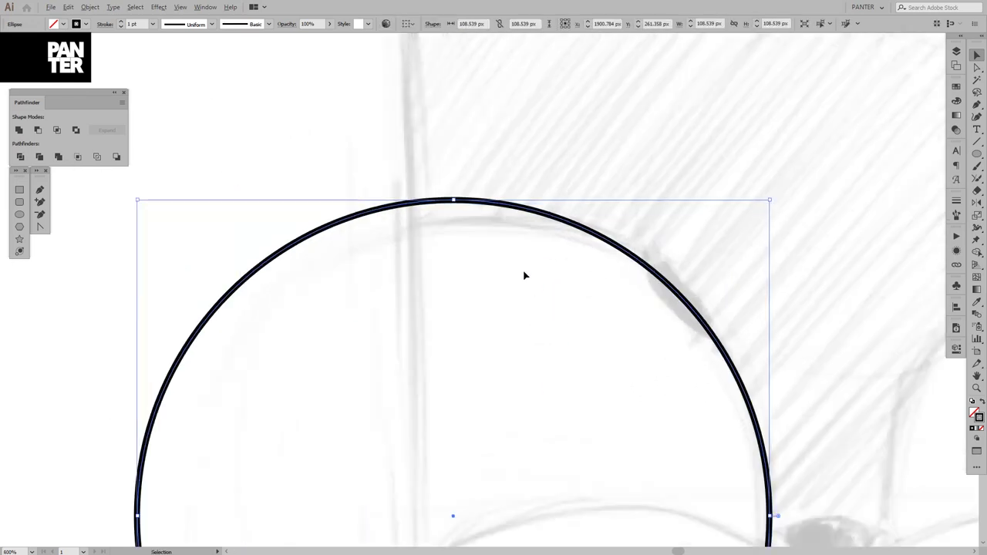
{"action": "scroll", "coordinate": [525, 254], "scroll_direction": "down", "scroll_amount": 3}
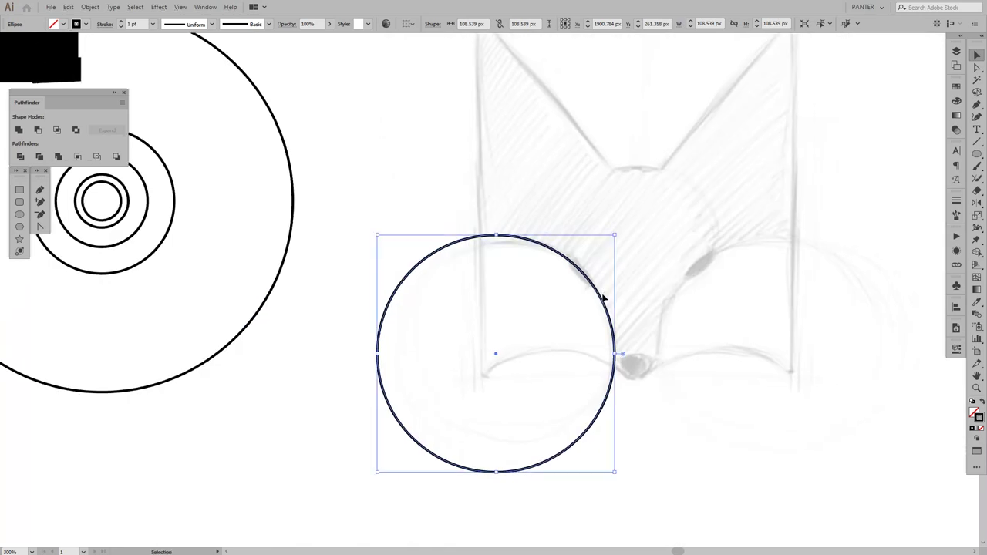
{"action": "scroll", "coordinate": [604, 298], "scroll_direction": "down", "scroll_amount": 1}
{"action": "scroll", "coordinate": [599, 293], "scroll_direction": "up", "scroll_amount": 1}
{"action": "left_click_drag", "start_coordinate": [583, 279], "coordinate": [643, 391]}
Put the innermost circle on the nose, aligning it exactly in Outline mode.
{"action": "left_click_drag", "start_coordinate": [129, 214], "coordinate": [667, 394]}
{"action": "scroll", "coordinate": [667, 394], "scroll_direction": "up", "scroll_amount": 3, "text": "alt"}
{"action": "scroll", "coordinate": [660, 384], "scroll_direction": "up", "scroll_amount": 3, "text": "alt"}
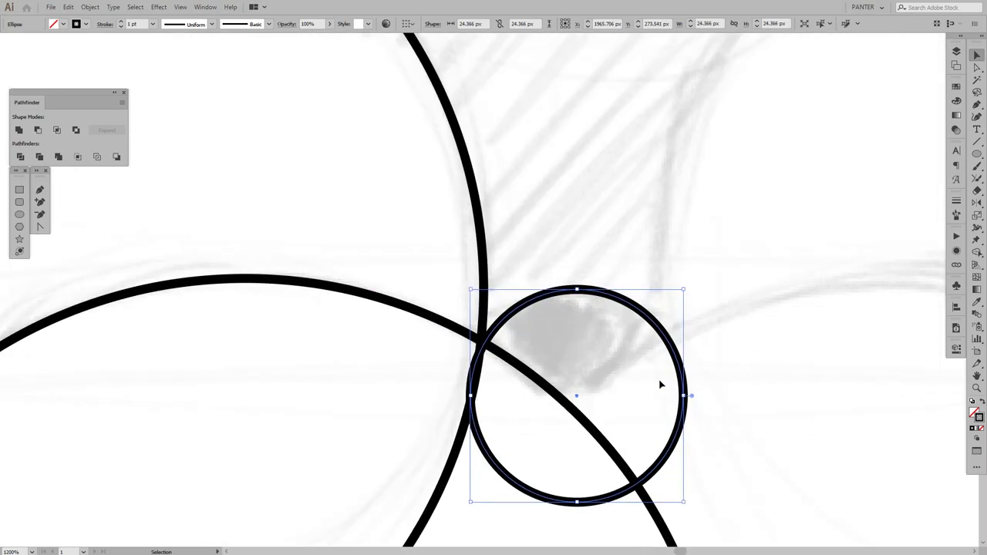
{"action": "key", "text": "ctrl+y"}
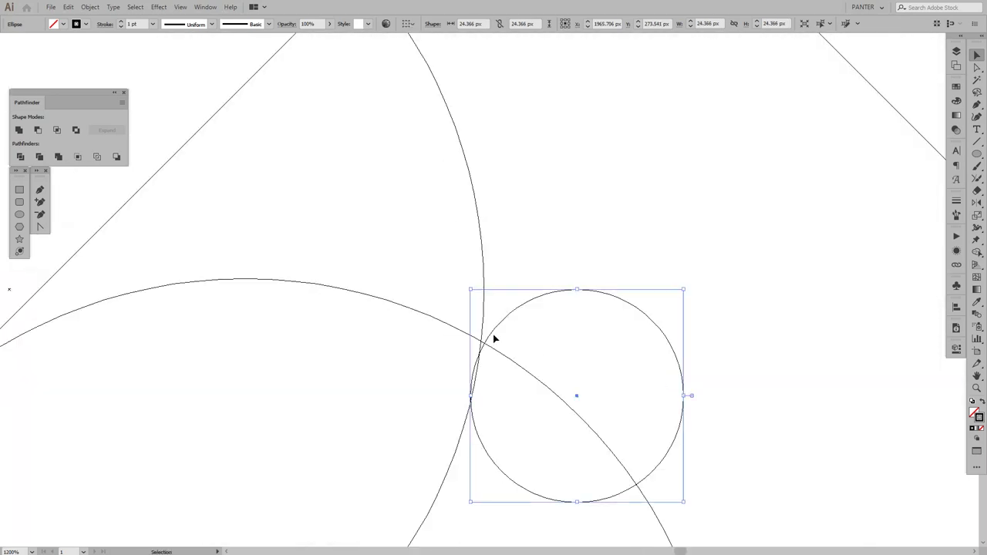
{"action": "scroll", "coordinate": [493, 334], "scroll_direction": "up", "scroll_amount": 5, "text": "alt"}
{"action": "mouse_move", "coordinate": [440, 362]}
{"action": "left_mouse_down"}
{"action": "mouse_move", "coordinate": [417, 365]}
{"action": "mouse_move", "coordinate": [482, 381]}
{"action": "left_mouse_up"}
{"action": "key", "text": "ctrl+y"}
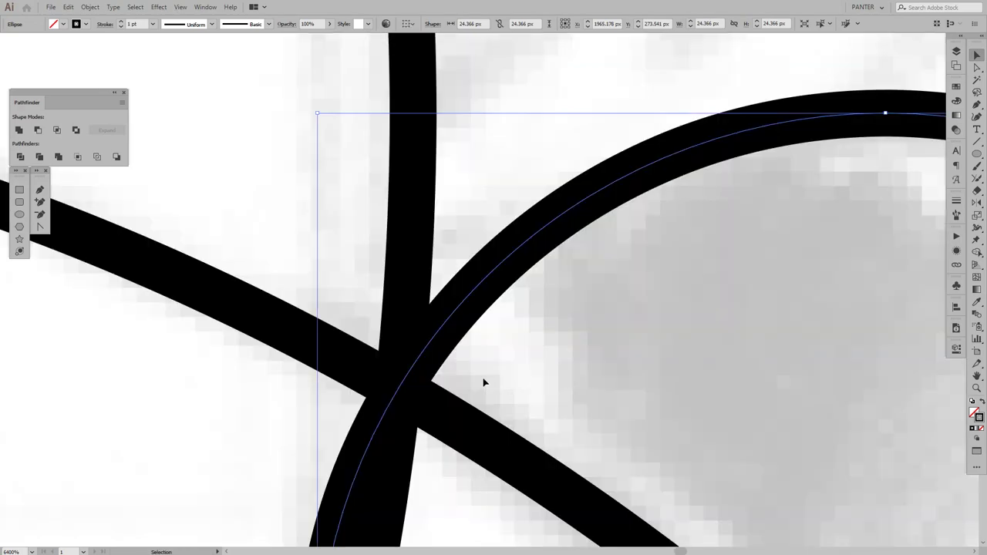
{"action": "key", "text": "ctrl+shift+a"}
Move the middle circle onto the fox's head.
{"action": "scroll", "coordinate": [483, 381], "scroll_direction": "down", "scroll_amount": 5, "text": "alt"}
{"action": "scroll", "coordinate": [576, 390], "scroll_direction": "down", "scroll_amount": 2, "text": "alt"}
{"action": "scroll", "coordinate": [578, 391], "scroll_direction": "down", "scroll_amount": 2, "text": "alt"}
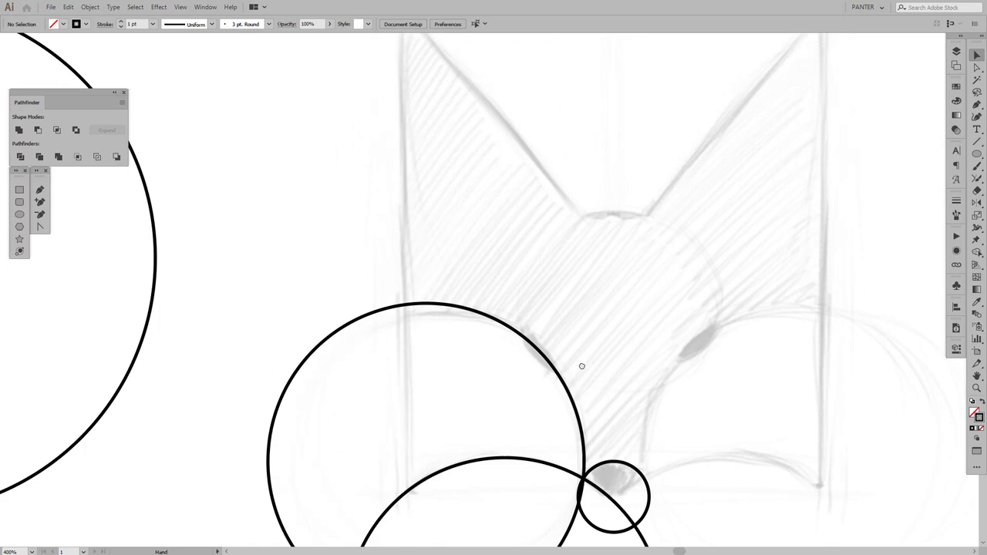
{"action": "scroll", "coordinate": [581, 367], "scroll_direction": "down", "scroll_amount": 2, "text": "alt"}
{"action": "left_click_drag", "start_coordinate": [578, 375], "coordinate": [578, 349]}
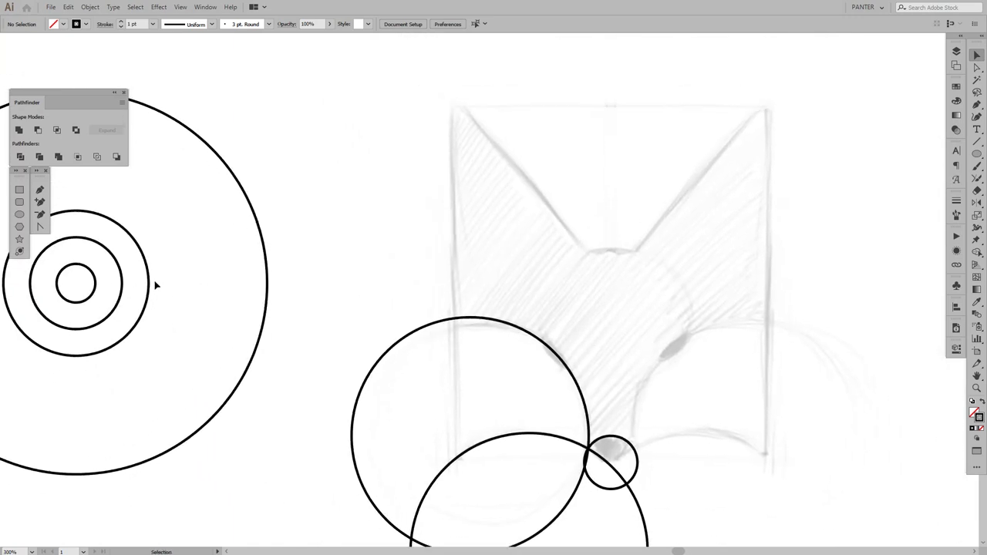
{"action": "left_click_drag", "start_coordinate": [155, 285], "coordinate": [684, 322]}
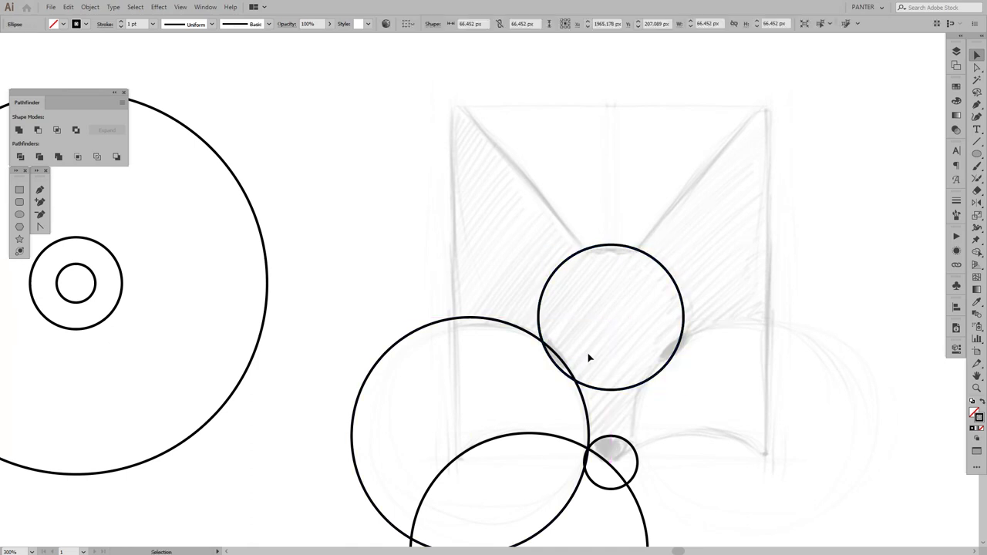
{"action": "left_click", "coordinate": [588, 357]}
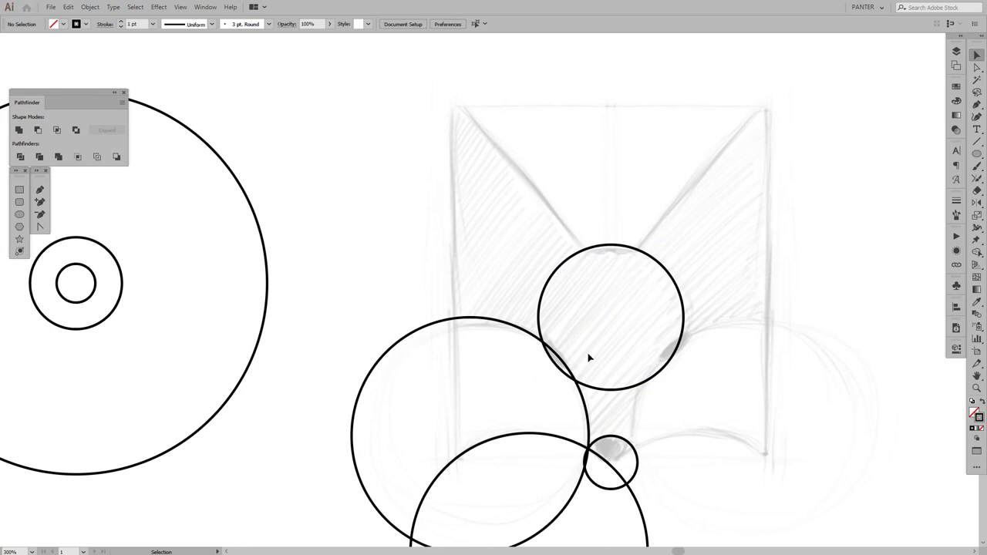
{"action": "scroll", "coordinate": [586, 340], "scroll_direction": "down", "scroll_amount": 1}
{"action": "scroll", "coordinate": [582, 346], "scroll_direction": "down", "scroll_amount": 1}
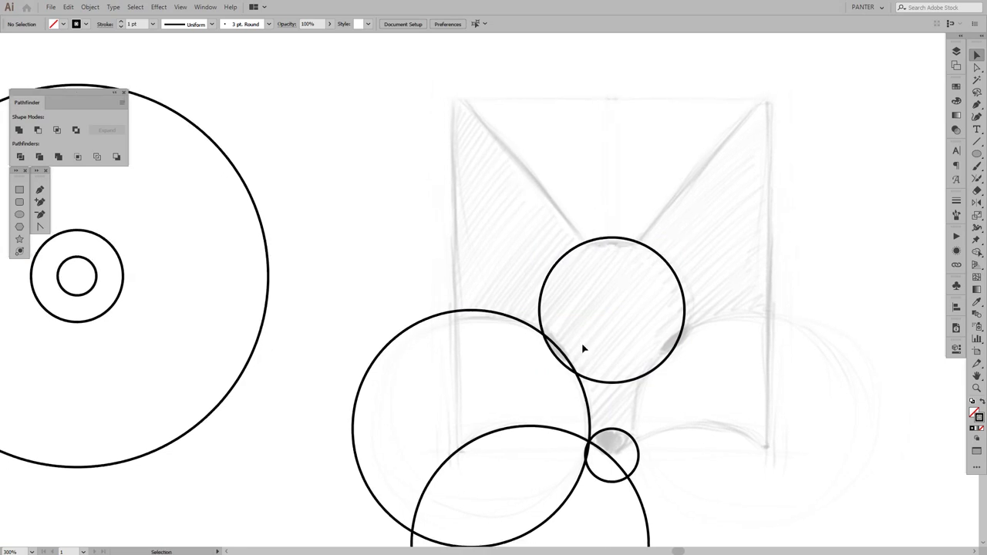
{"action": "left_click_drag", "start_coordinate": [584, 349], "coordinate": [532, 325]}
Pen-draw a closed path: lower-left corner, ear tip, head-circle centre, nose, back to start.
{"action": "key", "text": "p"}
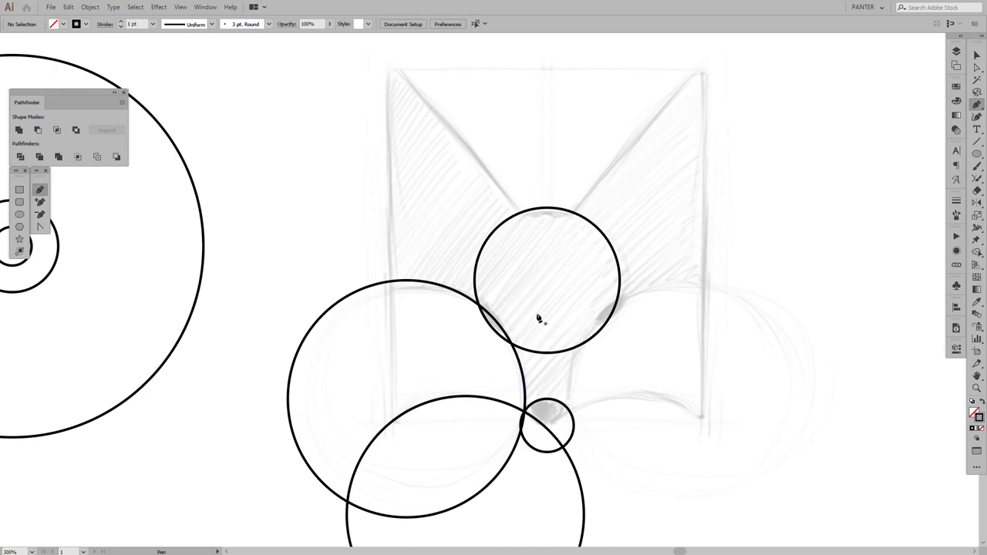
{"action": "left_click", "coordinate": [975, 107]}
{"action": "scroll", "coordinate": [407, 434], "scroll_direction": "up", "scroll_amount": 2}
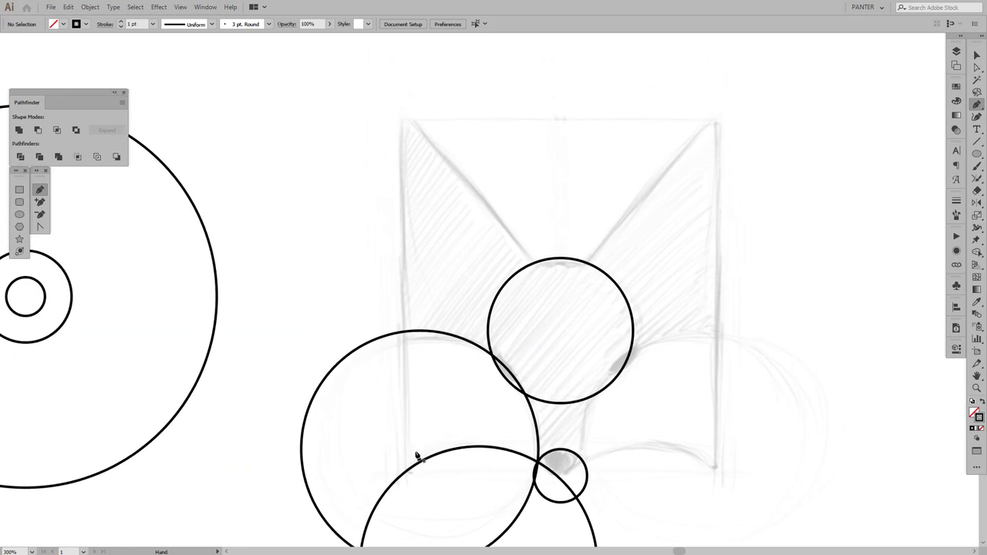
{"action": "left_click", "coordinate": [407, 479]}
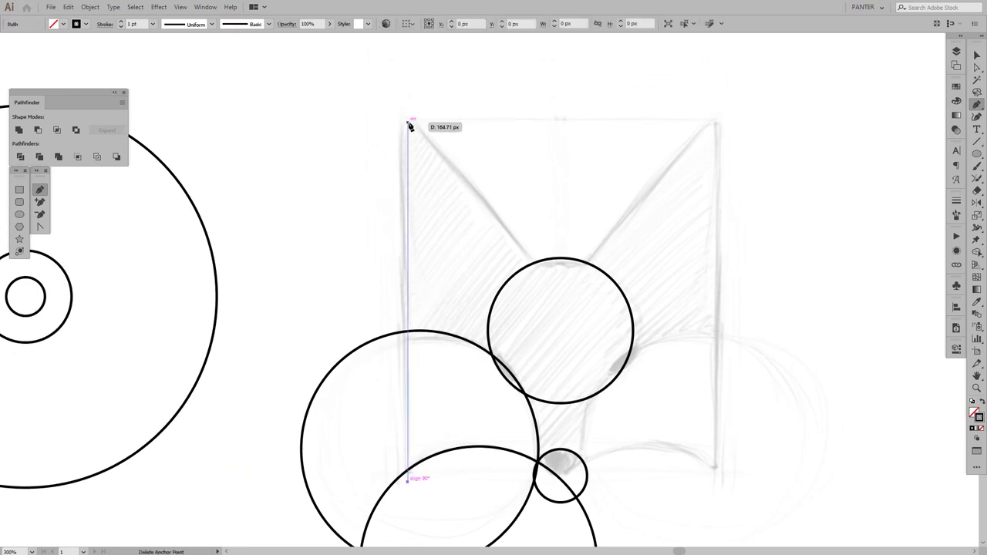
{"action": "left_click", "coordinate": [408, 122]}
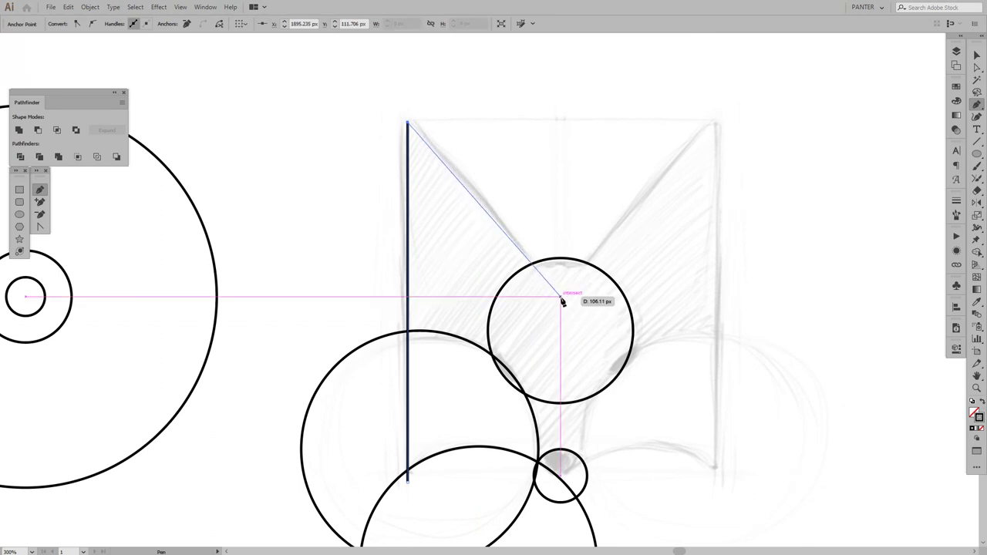
{"action": "left_click", "coordinate": [560, 293]}
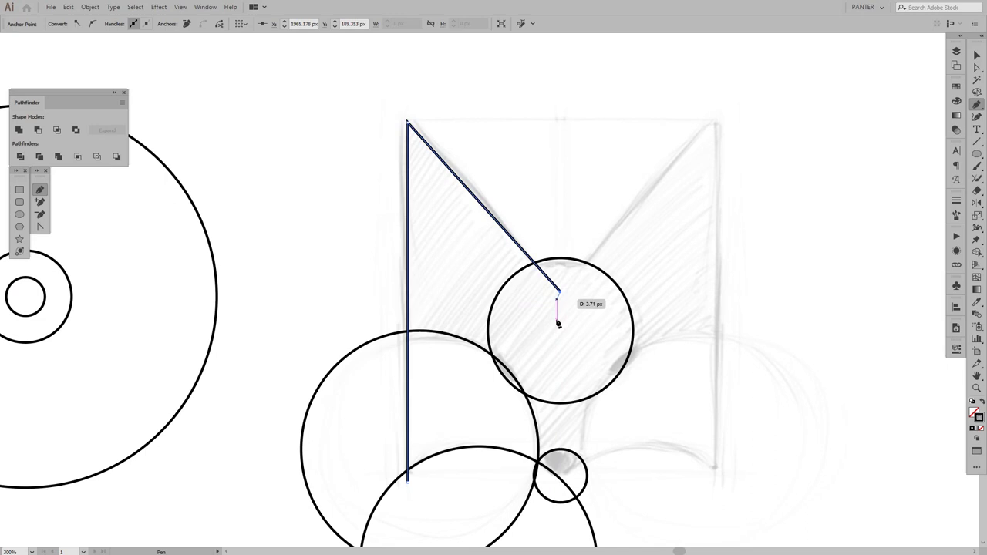
{"action": "left_click", "coordinate": [495, 491], "text": "shift"}
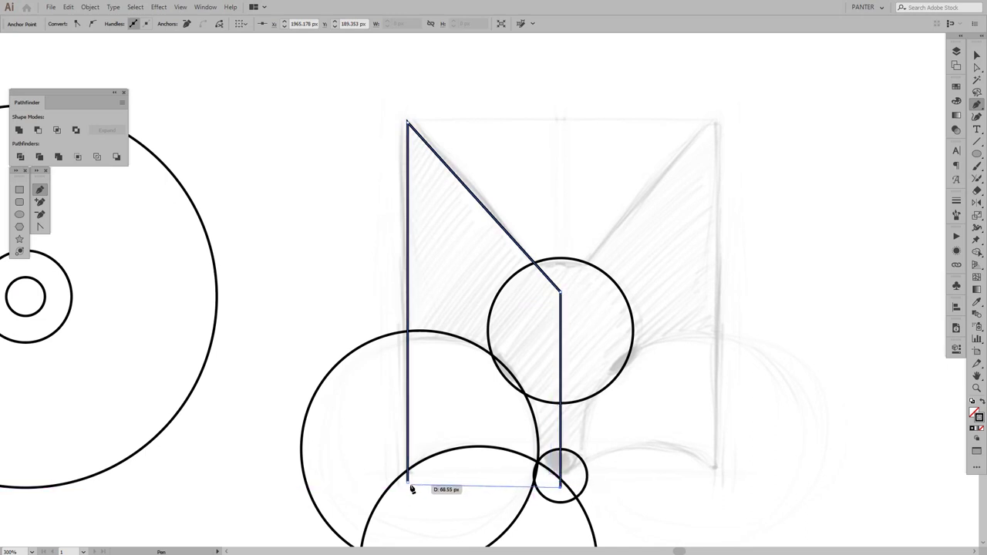
{"action": "left_click", "coordinate": [408, 484]}
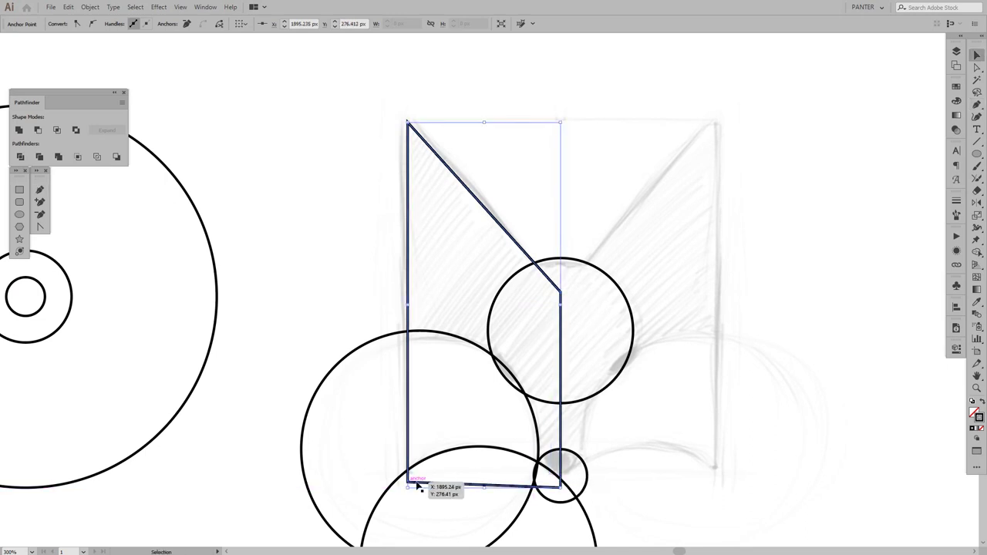
{"action": "key", "text": "v"}
{"action": "left_click", "coordinate": [650, 481]}
{"action": "left_click_drag", "start_coordinate": [650, 481], "coordinate": [646, 404]}
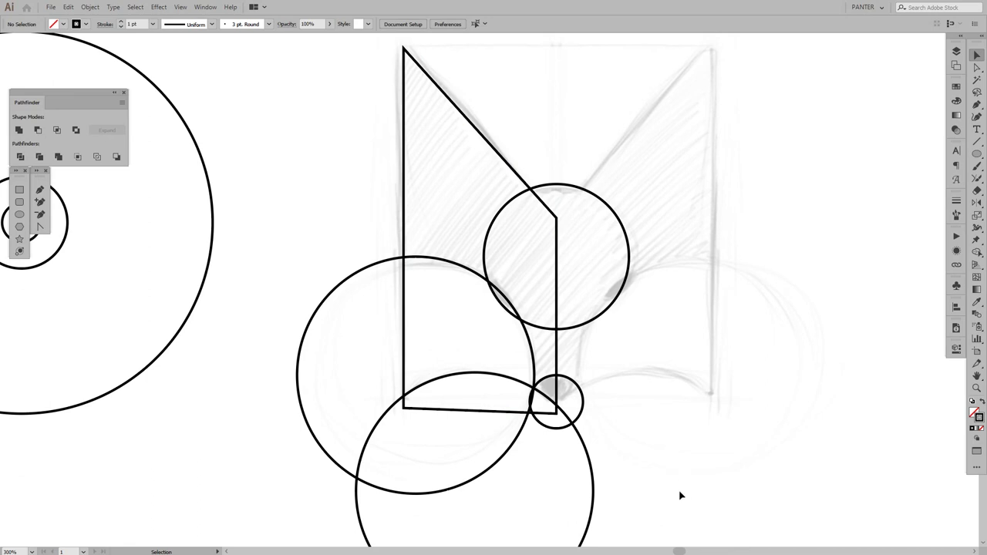
With Shape Builder, Alt-drag away the circle pieces below the half-face outline.
{"action": "left_click", "coordinate": [474, 374]}
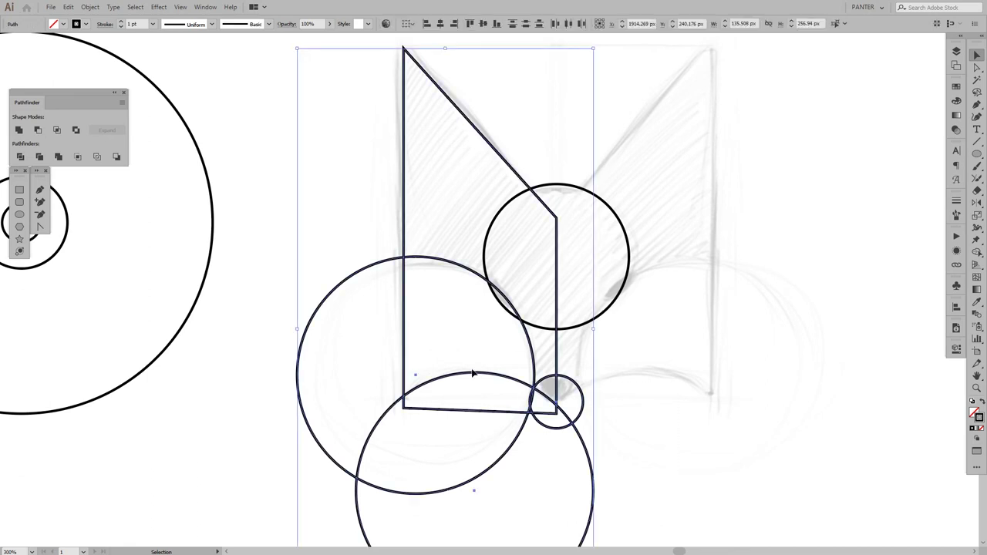
{"action": "key", "text": "shift+m"}
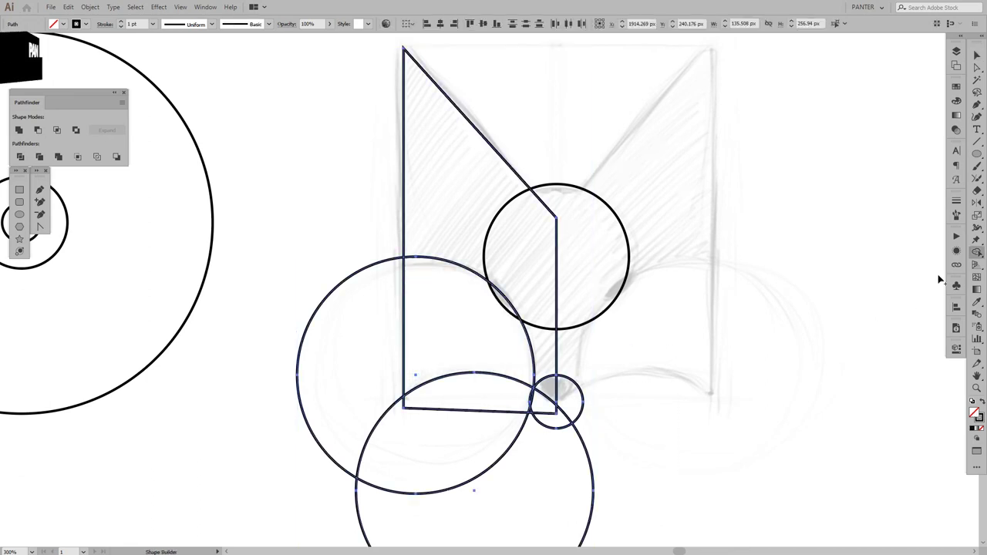
{"action": "left_click", "coordinate": [976, 255]}
{"action": "left_click", "coordinate": [886, 253]}
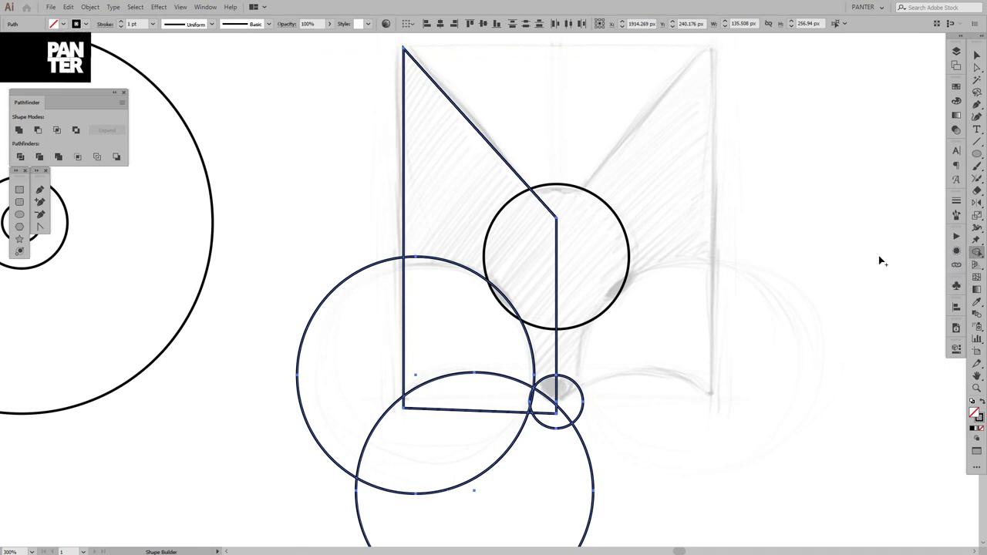
{"action": "left_click_drag", "start_coordinate": [663, 497], "coordinate": [361, 416]}
{"action": "scroll", "coordinate": [531, 418], "scroll_direction": "up", "scroll_amount": 2}
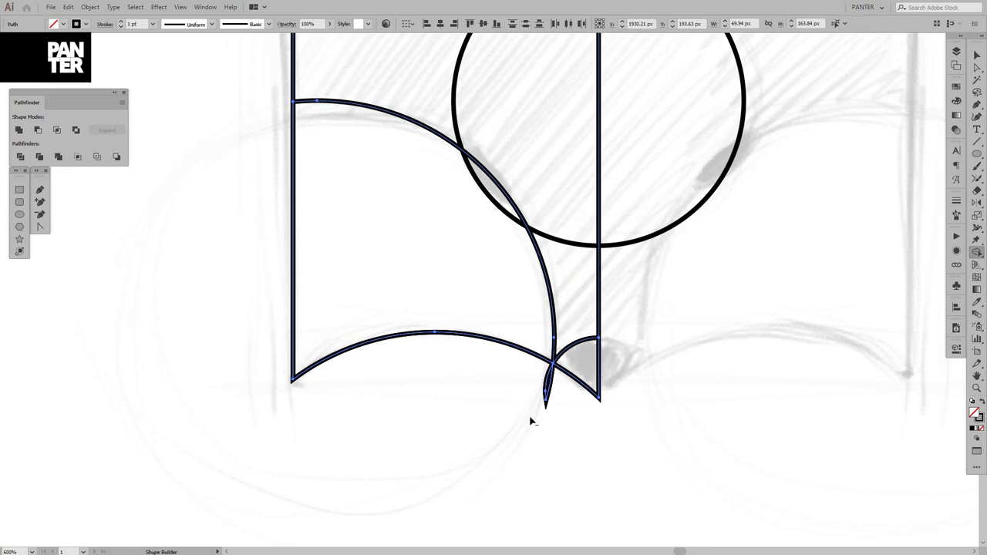
{"action": "scroll", "coordinate": [551, 401], "scroll_direction": "down", "scroll_amount": 2}
{"action": "key", "text": "v"}
{"action": "left_click", "coordinate": [543, 427]}
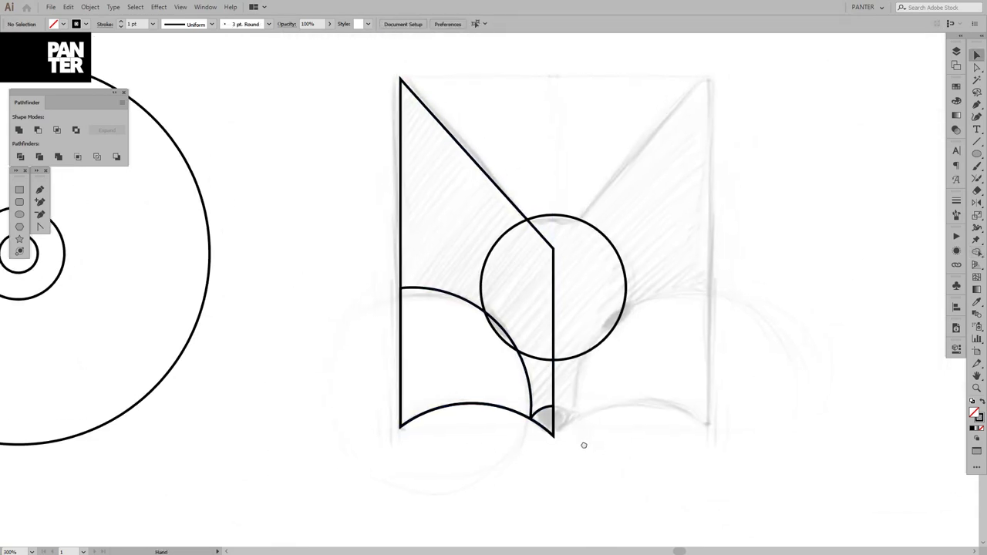
Reflect a copy of the left half across a vertical axis, then select both halves.
{"action": "mouse_move", "coordinate": [652, 489]}
{"action": "left_mouse_down"}
{"action": "mouse_move", "coordinate": [457, 385]}
{"action": "mouse_move", "coordinate": [416, 376]}
{"action": "left_mouse_up"}
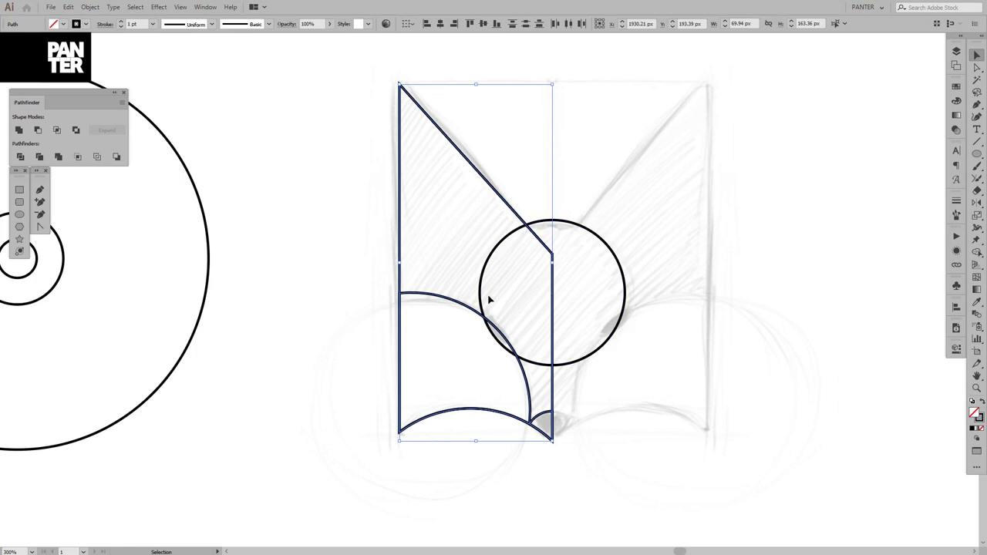
{"action": "key", "text": "o"}
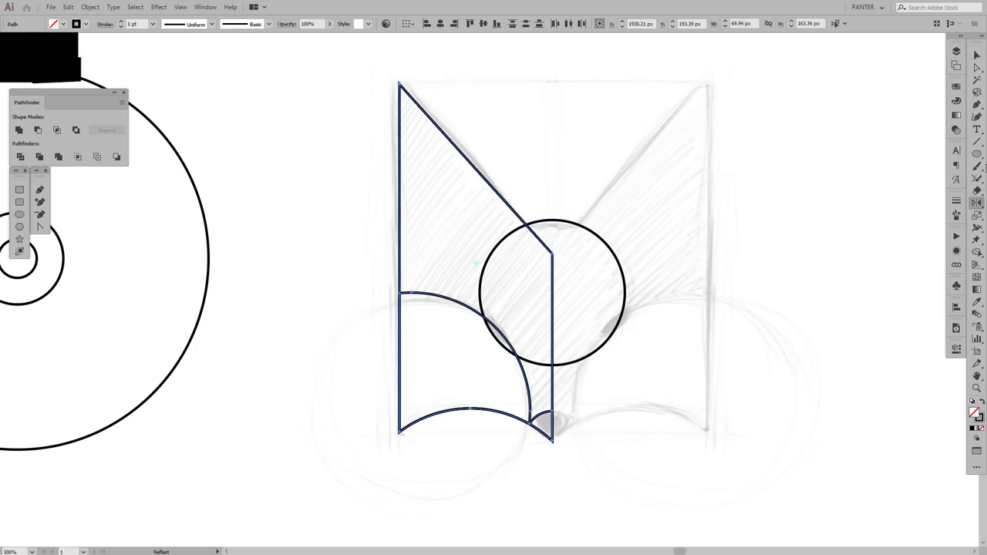
{"action": "left_click_drag", "start_coordinate": [976, 202], "coordinate": [929, 222]}
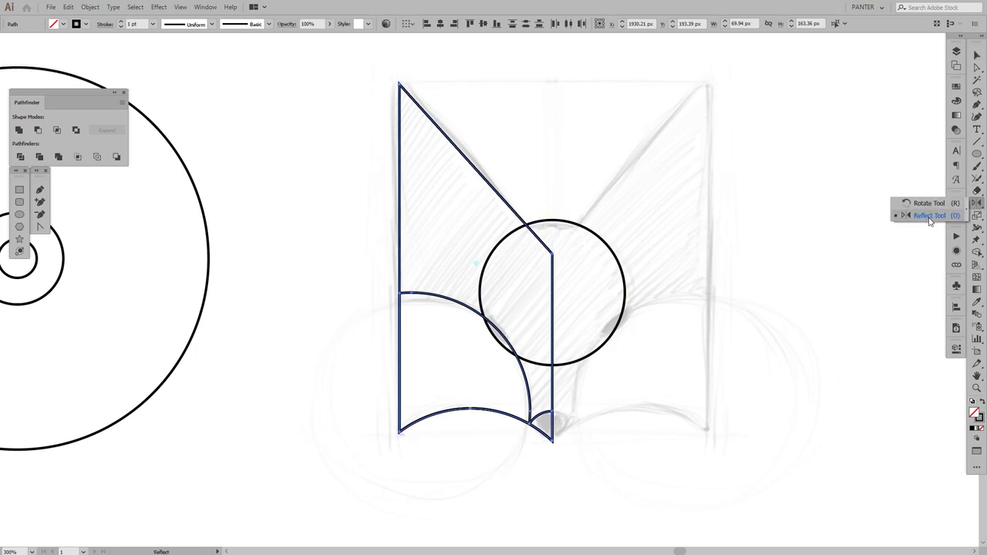
{"action": "left_click", "coordinate": [929, 221]}
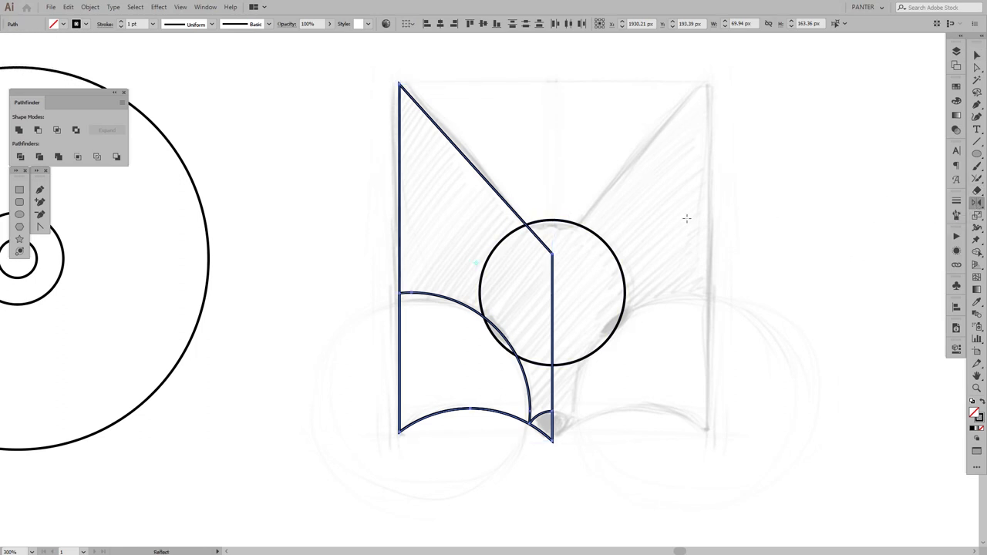
{"action": "left_click", "coordinate": [552, 252], "text": "alt"}
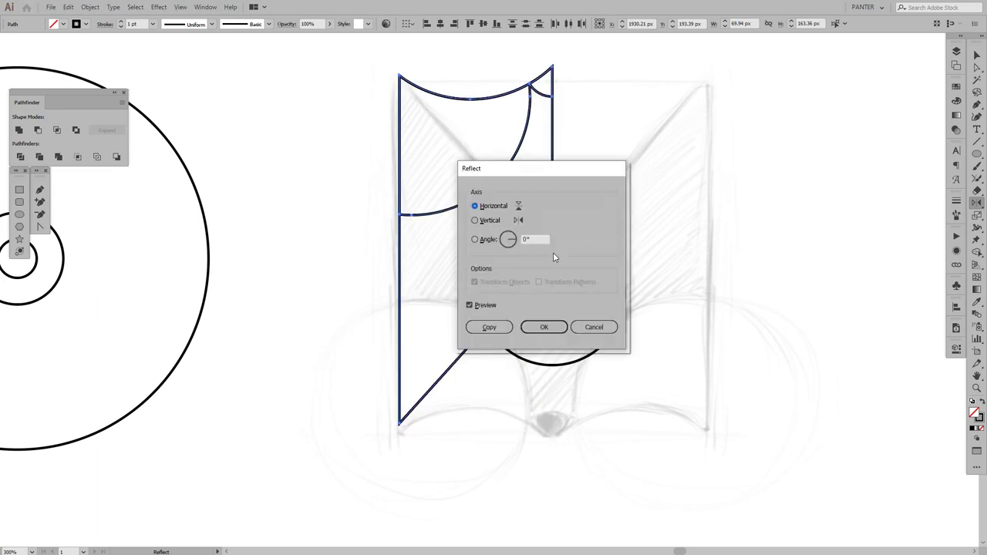
{"action": "left_click", "coordinate": [477, 221]}
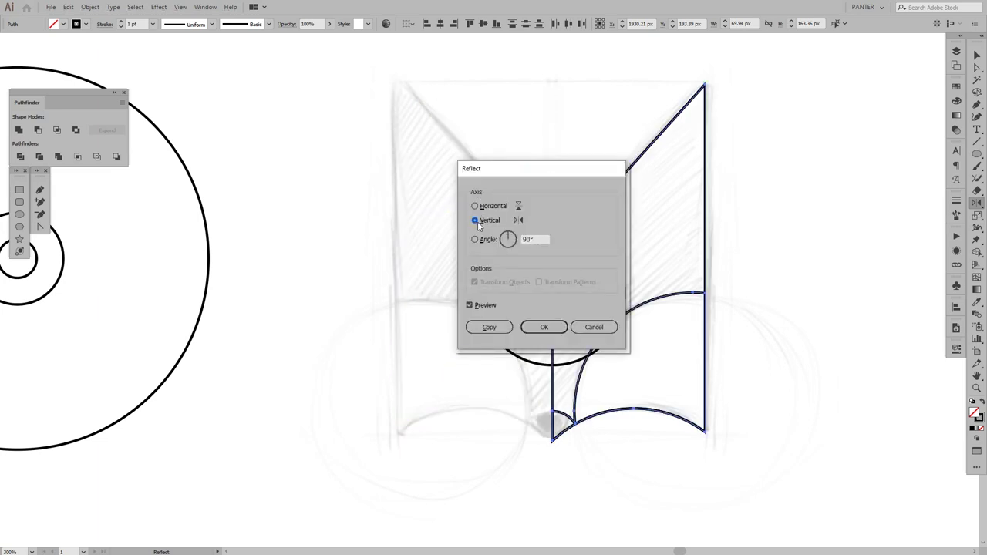
{"action": "left_click", "coordinate": [490, 326]}
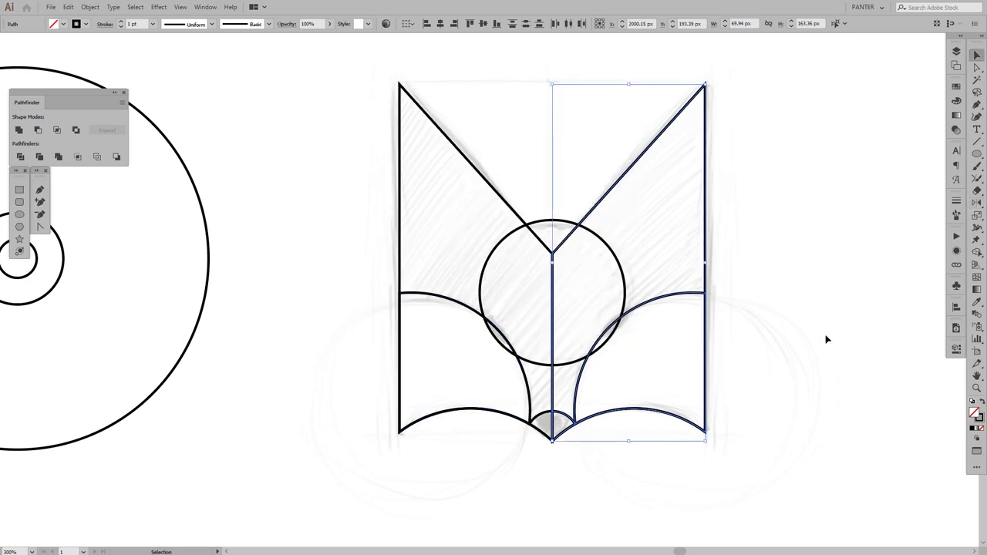
{"action": "key", "text": "v"}
{"action": "left_click", "coordinate": [607, 309]}
{"action": "left_click_drag", "start_coordinate": [534, 307], "coordinate": [532, 310]}
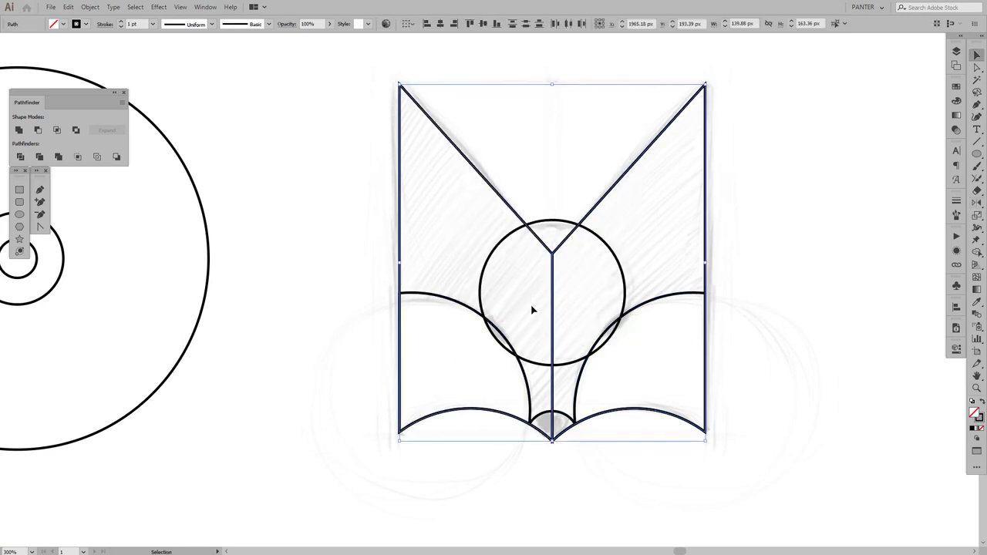
Unite the two halves and the nose piece with Pathfinder, undoing a trial circle merge.
{"action": "left_click", "coordinate": [16, 130]}
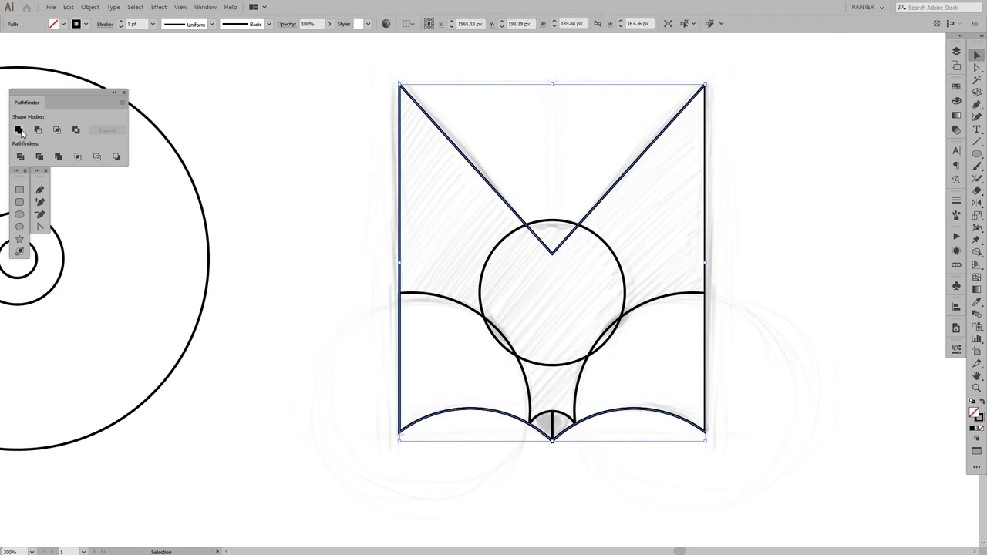
{"action": "left_click", "coordinate": [545, 432]}
{"action": "left_click", "coordinate": [18, 130]}
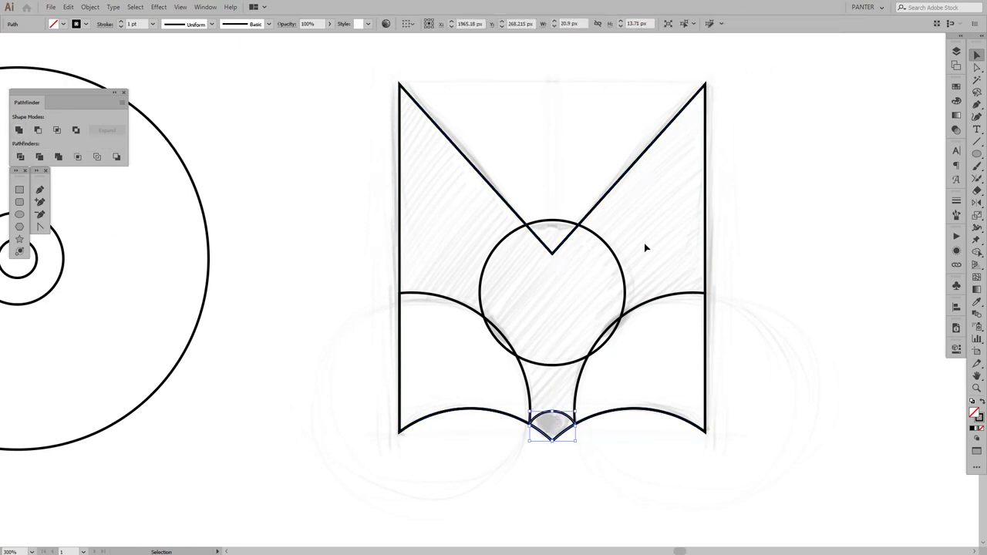
{"action": "left_click", "coordinate": [502, 248]}
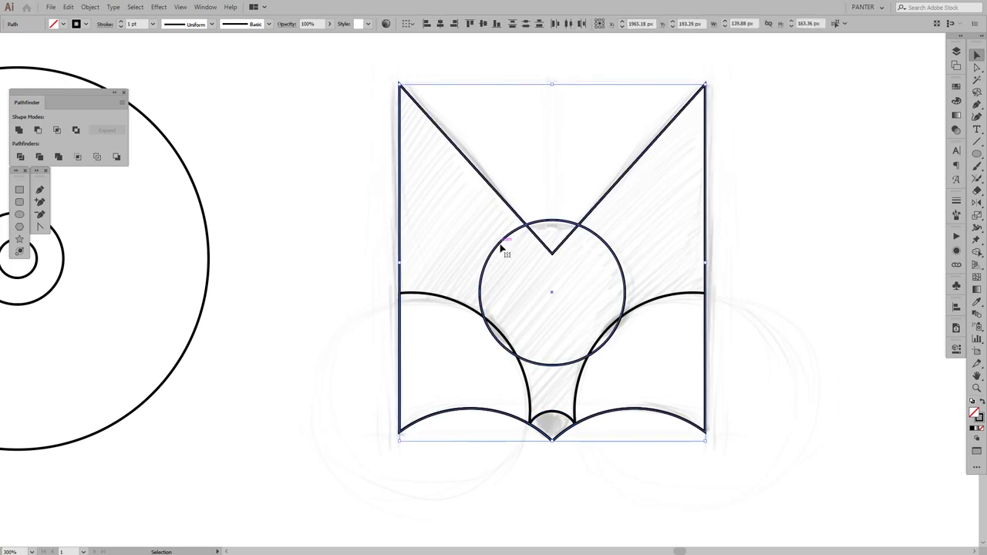
{"action": "left_click", "coordinate": [20, 130]}
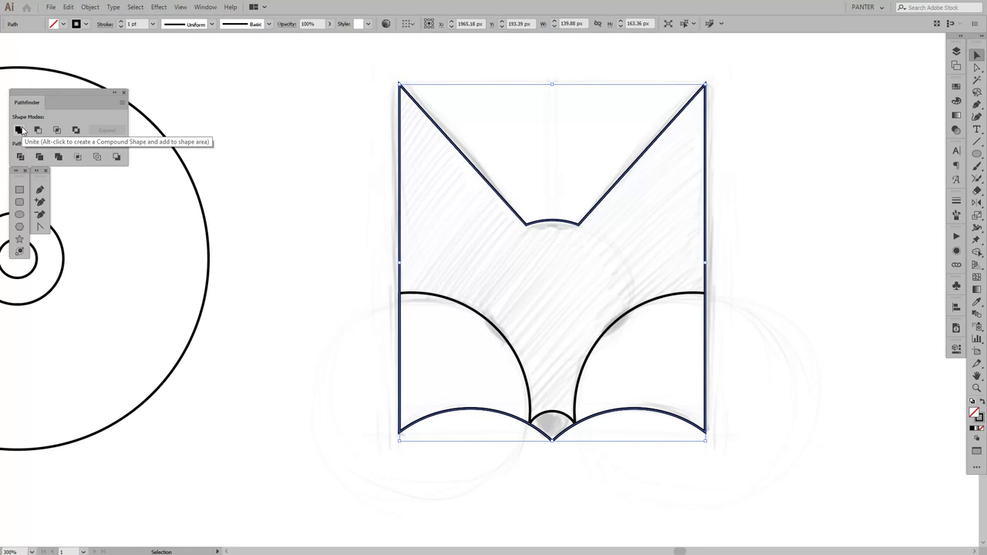
{"action": "key", "text": "ctrl+z"}
{"action": "left_click", "coordinate": [794, 298]}
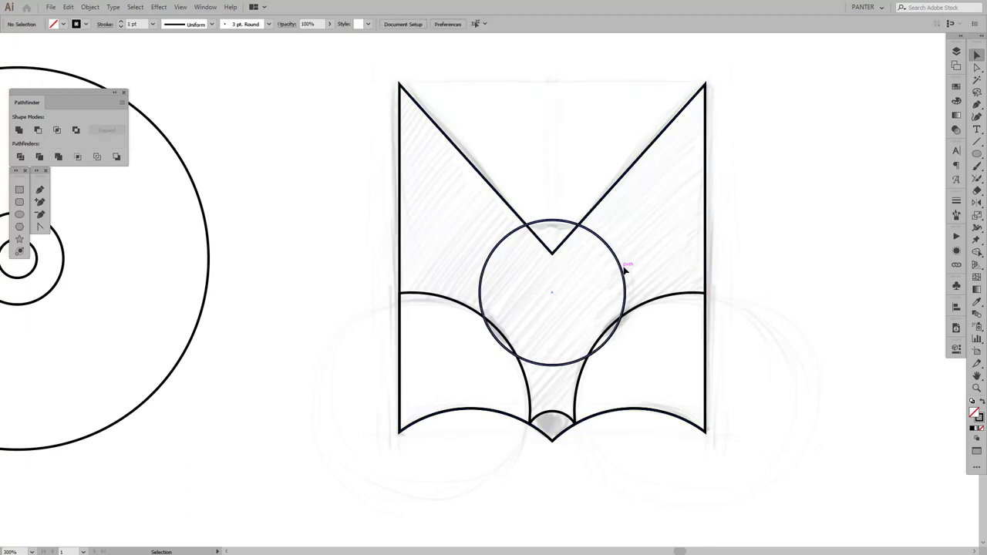
Paste a copy of the centre circle in back of the original.
{"action": "left_click", "coordinate": [623, 270]}
{"action": "key", "text": "a"}
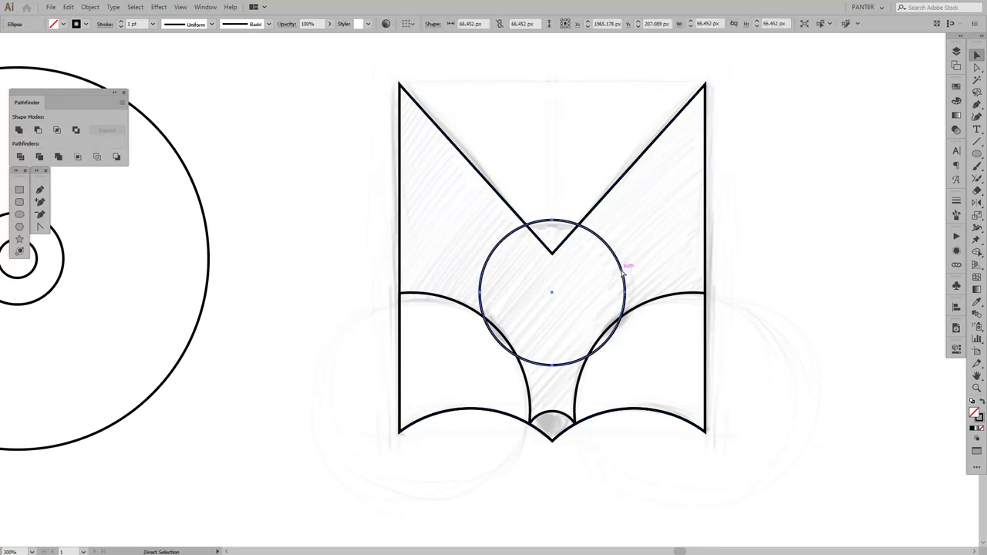
{"action": "key", "text": "v"}
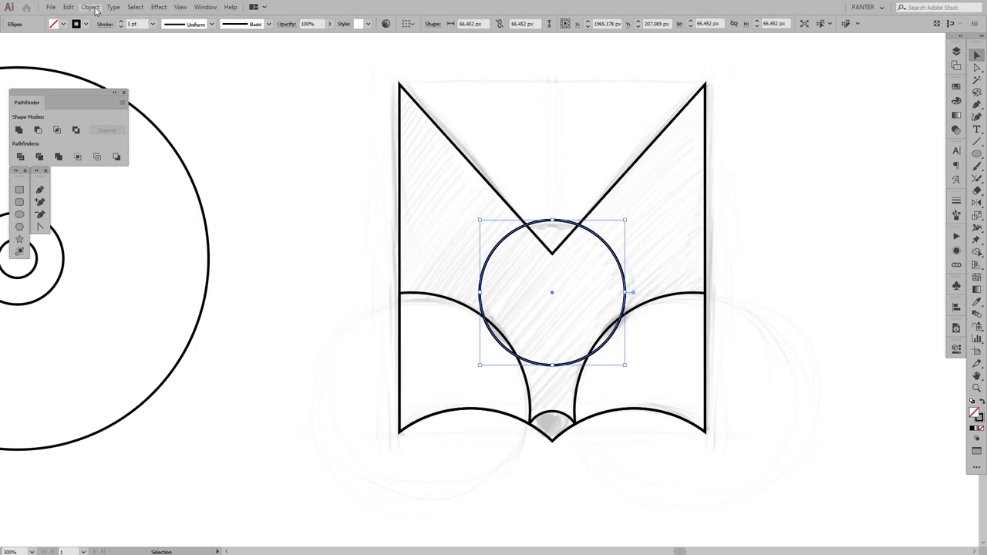
{"action": "left_click", "coordinate": [92, 8]}
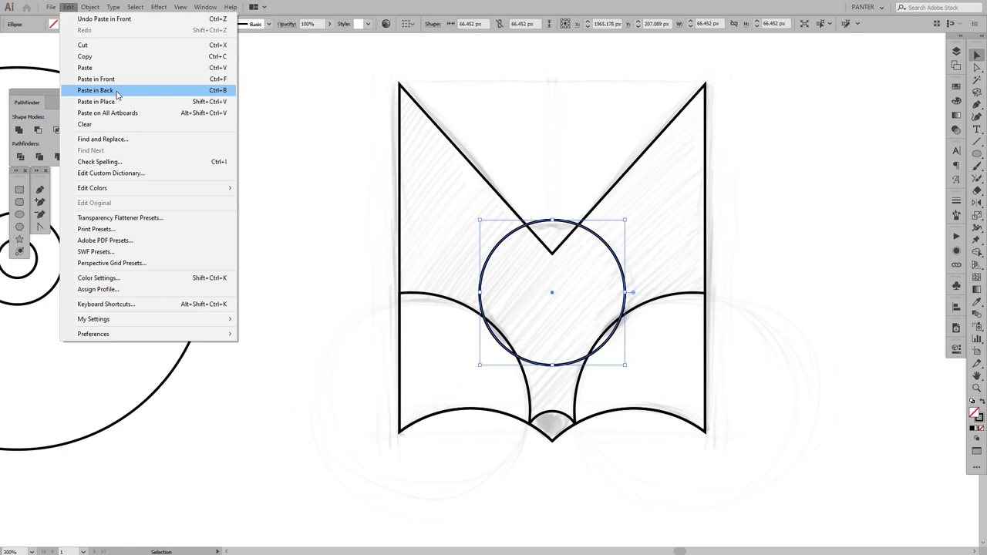
{"action": "left_click", "coordinate": [159, 95]}
{"action": "left_click", "coordinate": [622, 191]}
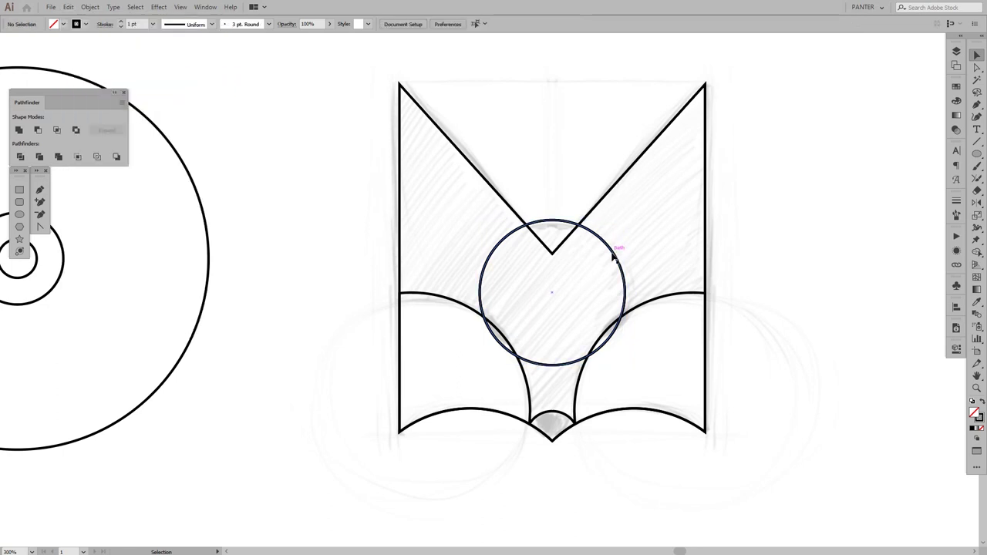
{"action": "left_click_drag", "start_coordinate": [615, 256], "coordinate": [755, 210]}
{"action": "key", "text": "ctrl+z"}
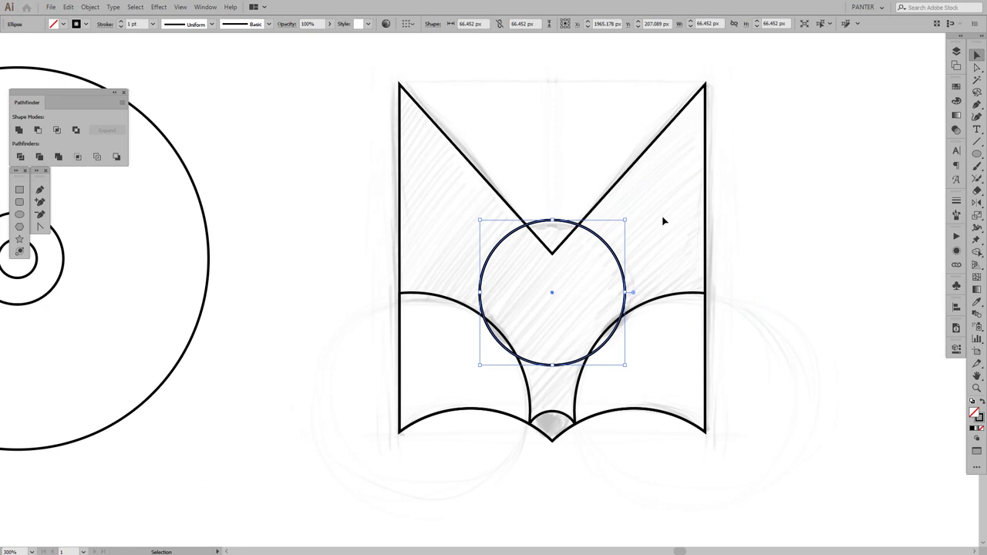
Unite the circle copy with the head outline, keeping the original circle on top.
{"action": "left_click", "coordinate": [622, 185], "text": "shift"}
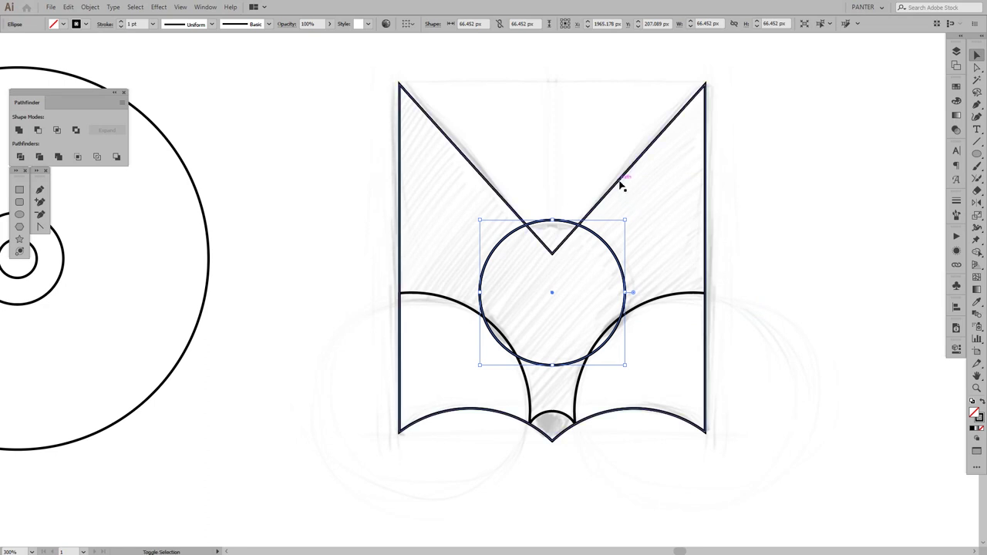
{"action": "left_click", "coordinate": [621, 185], "text": "shift"}
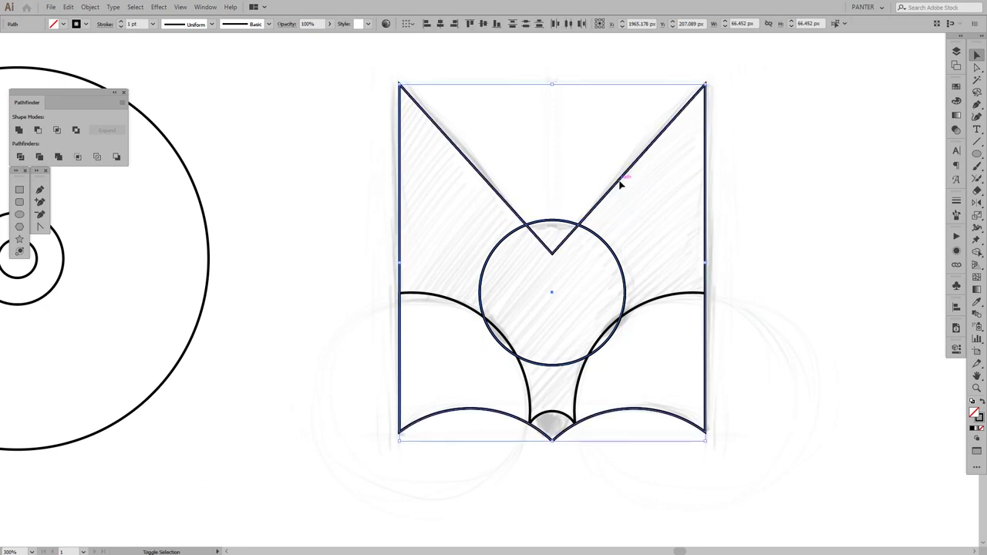
{"action": "left_click", "coordinate": [21, 130]}
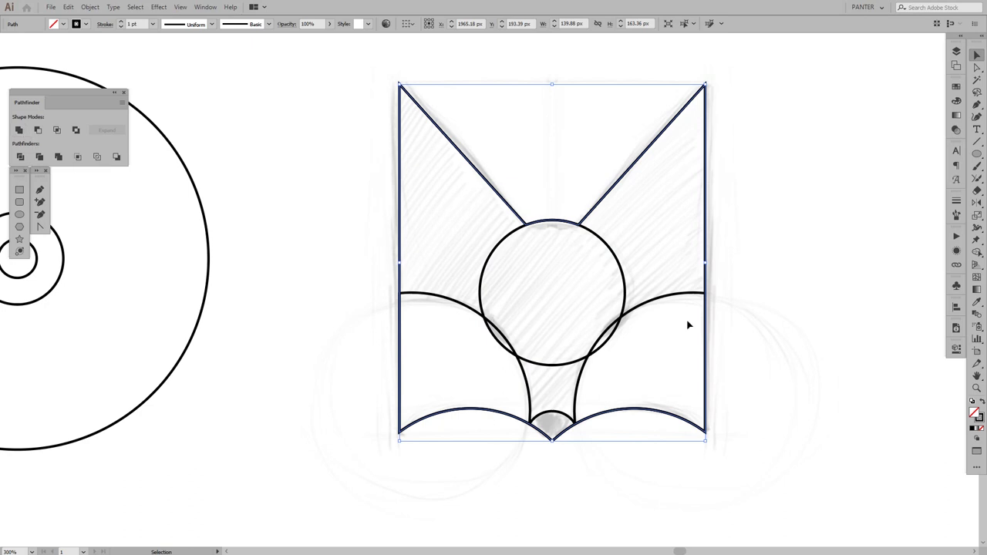
{"action": "left_click", "coordinate": [753, 264]}
{"action": "left_click_drag", "start_coordinate": [607, 244], "coordinate": [752, 347]}
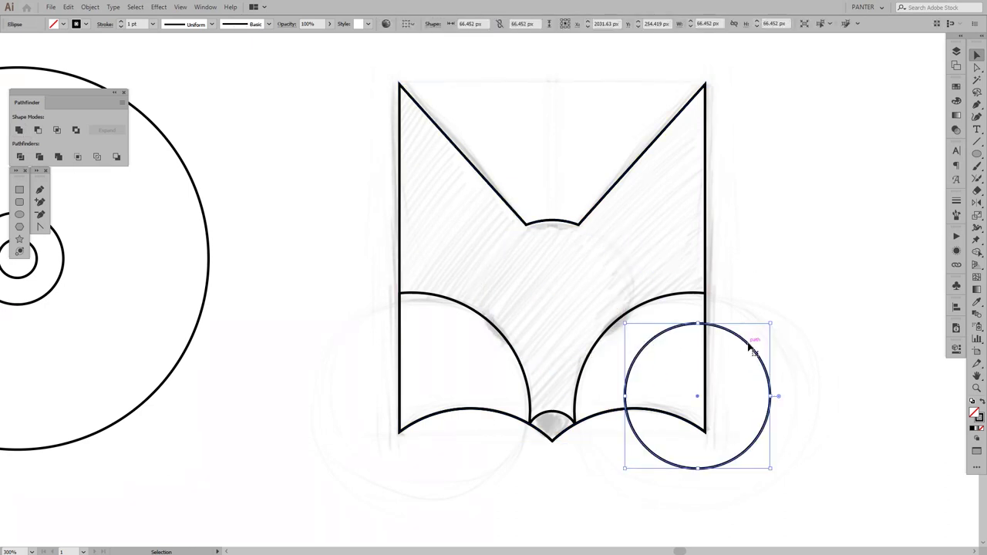
{"action": "key", "text": "ctrl+z"}
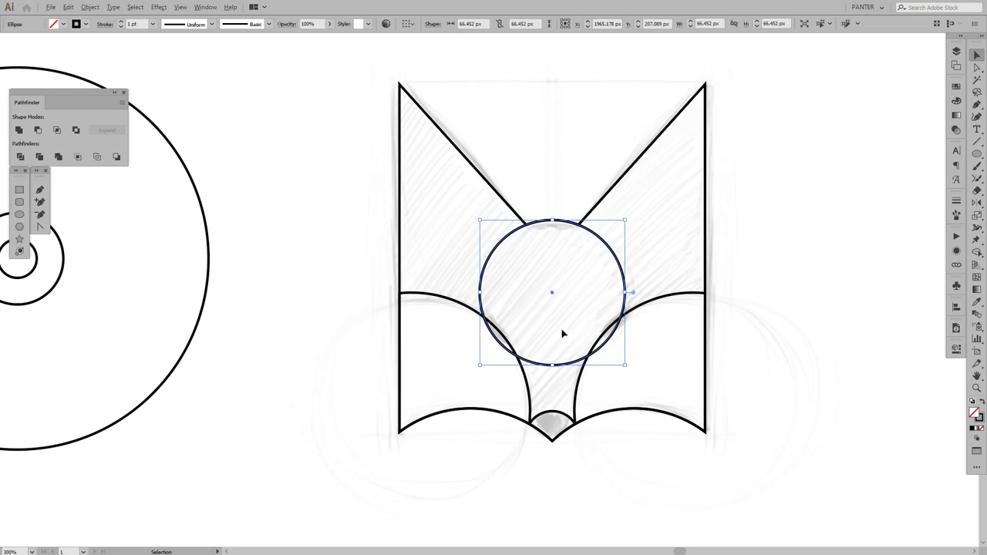
Frame the whole fox head and narrow the selection to the central circle.
{"action": "scroll", "coordinate": [563, 333], "scroll_direction": "up", "scroll_amount": 3}
{"action": "scroll", "coordinate": [632, 331], "scroll_direction": "left", "scroll_amount": 1}
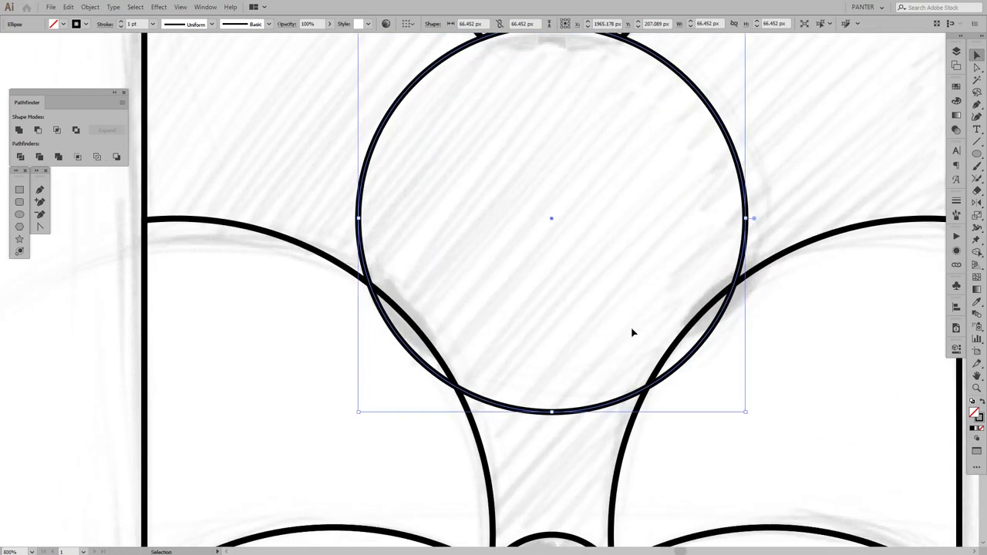
{"action": "scroll", "coordinate": [725, 304], "scroll_direction": "down", "scroll_amount": 2}
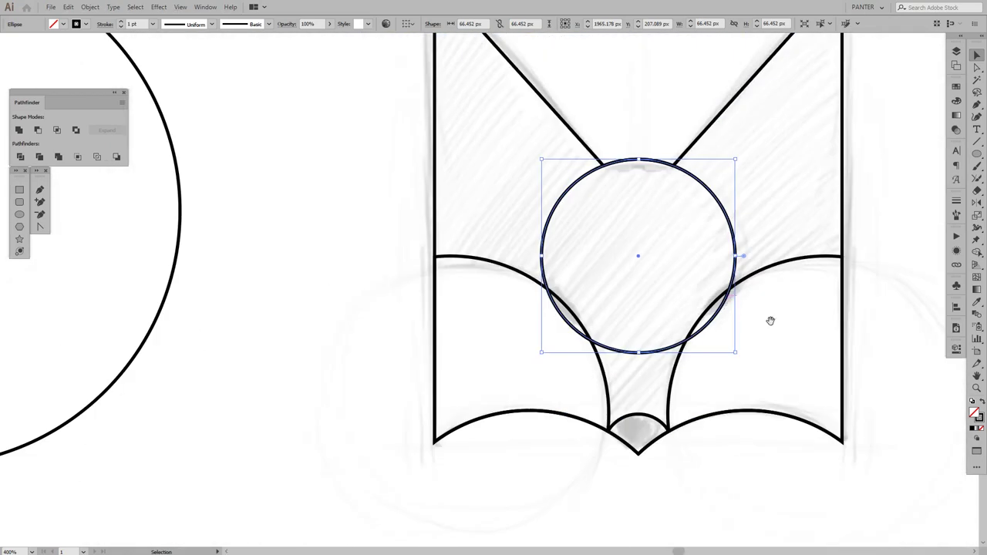
{"action": "left_click_drag", "start_coordinate": [769, 319], "coordinate": [588, 334]}
{"action": "left_click", "coordinate": [515, 300], "text": "shift"}
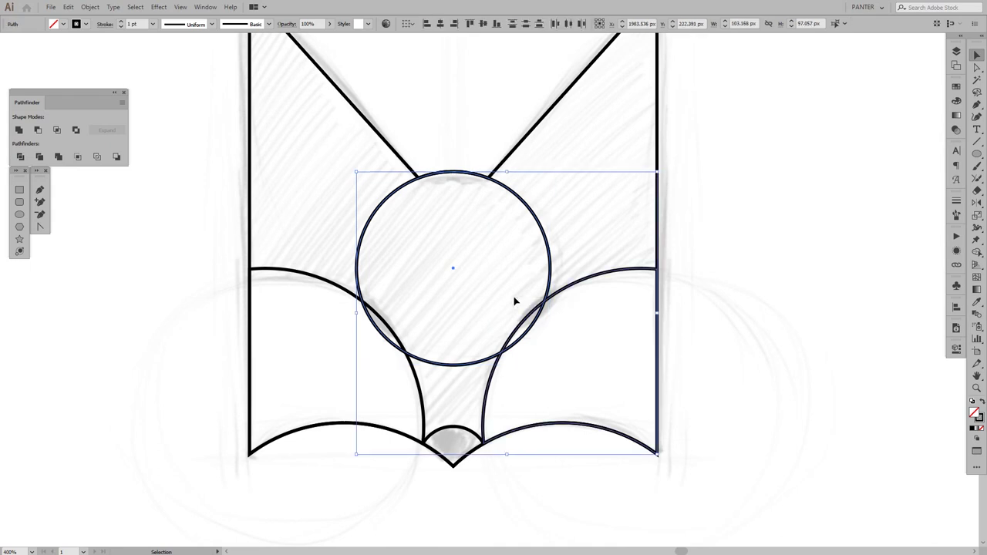
{"action": "scroll", "coordinate": [614, 313], "scroll_direction": "left", "scroll_amount": 1}
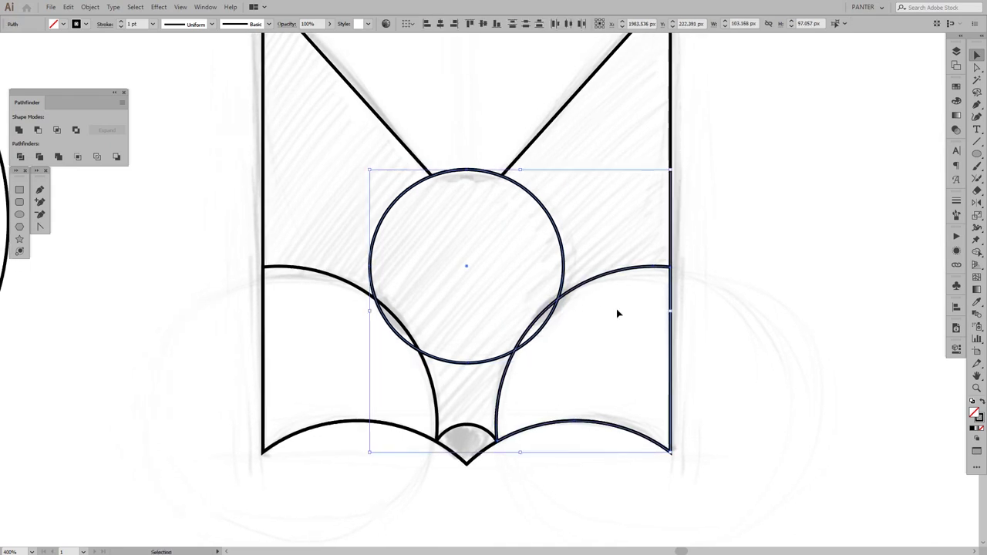
{"action": "left_click", "coordinate": [566, 260]}
Trial-select the cheek arcs, undoing an accidental move of the right arc, then clear the selection.
{"action": "key", "text": "a"}
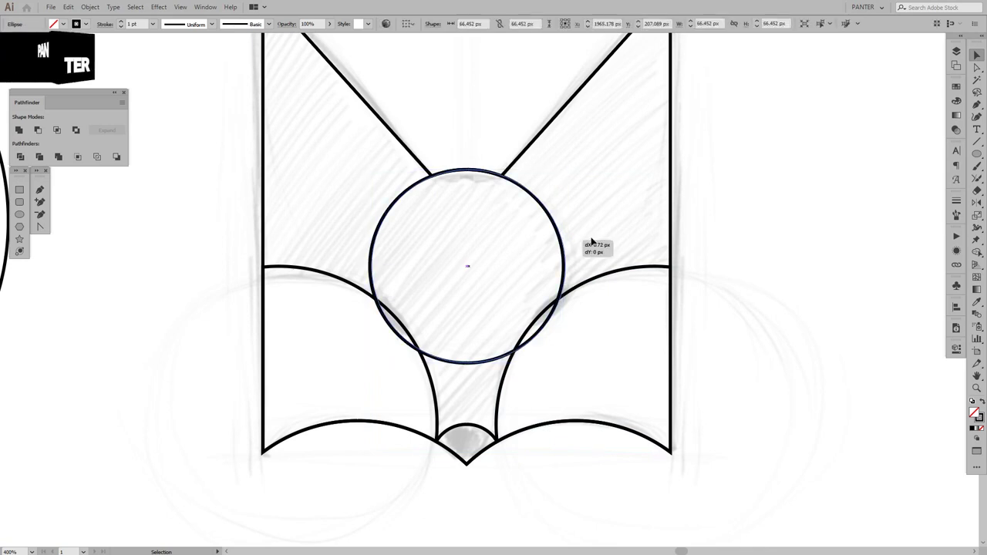
{"action": "key", "text": "v"}
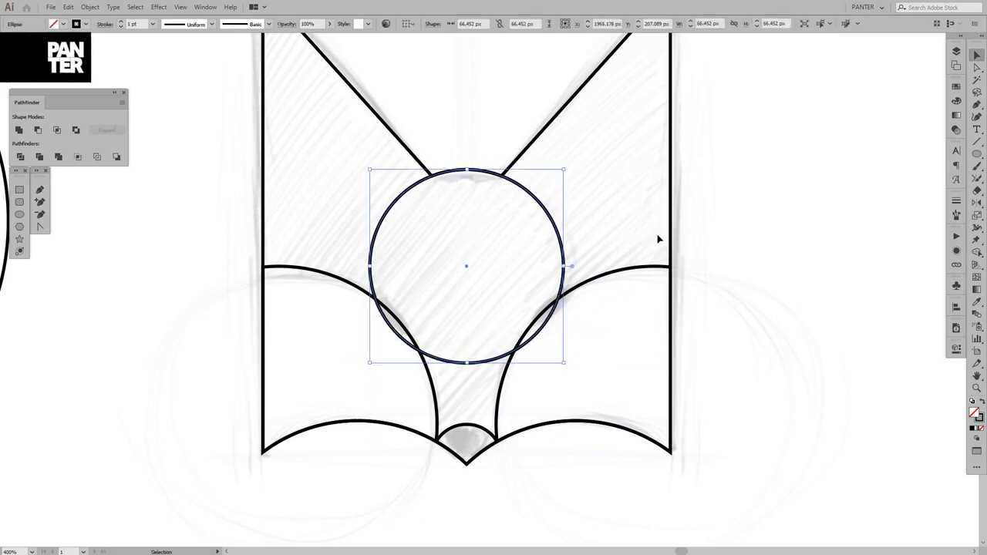
{"action": "key", "text": "a"}
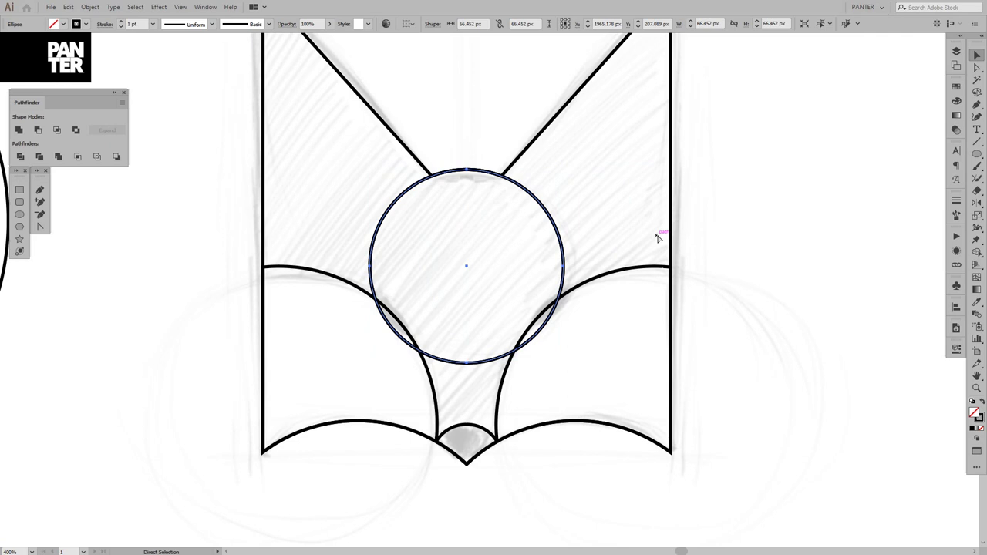
{"action": "key", "text": "v"}
{"action": "left_click_drag", "start_coordinate": [628, 274], "coordinate": [669, 339]}
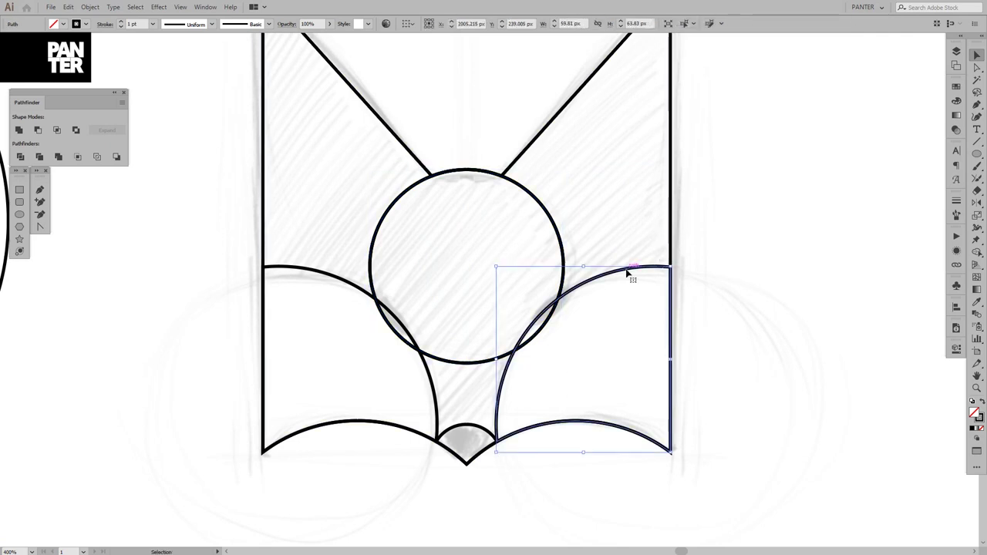
{"action": "key", "text": "ctrl+z"}
{"action": "left_click", "coordinate": [337, 282], "text": "shift"}
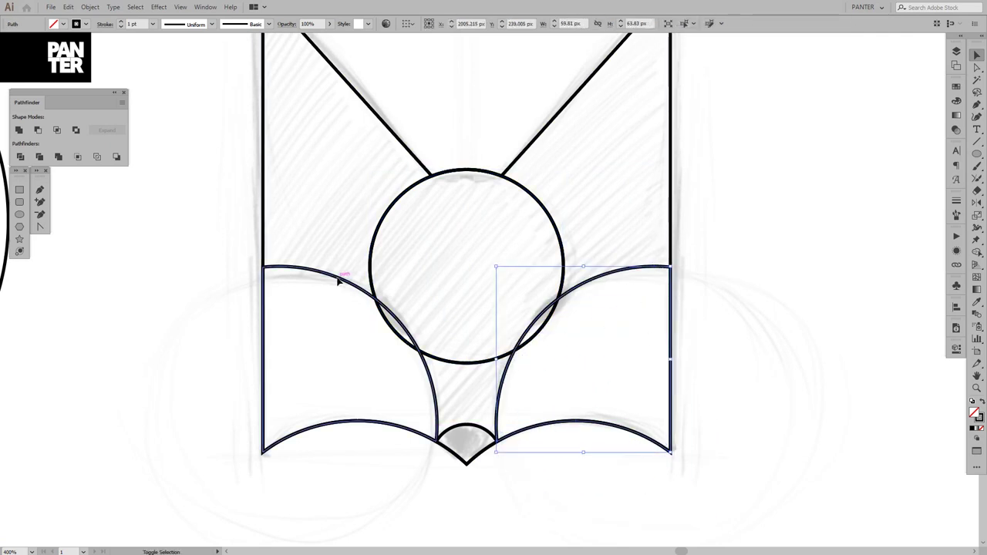
{"action": "key", "text": "a"}
{"action": "key", "text": "v"}
{"action": "key", "text": "ctrl+shift+a"}
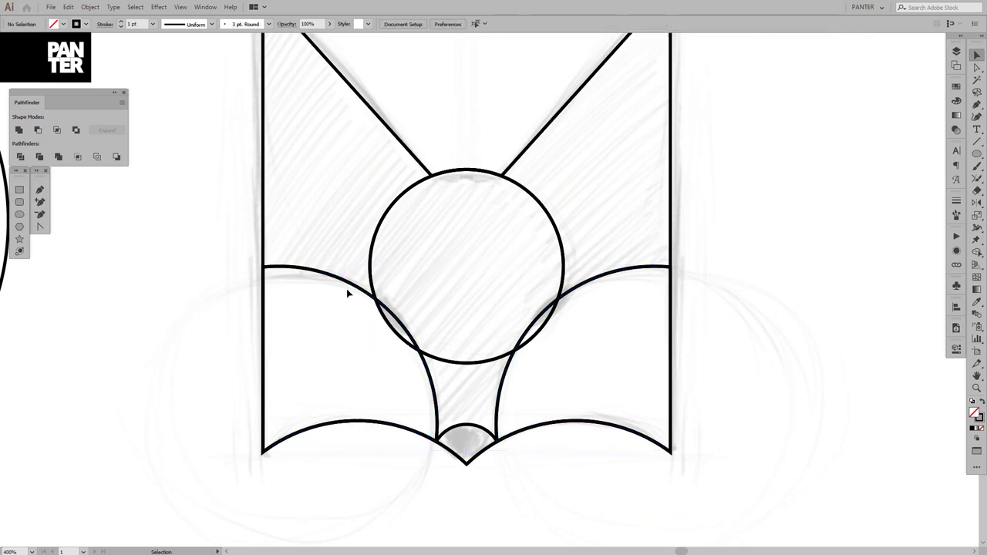
Intersect the central circle with the right cheek arc to form the right lens eye.
{"action": "left_click", "coordinate": [544, 331]}
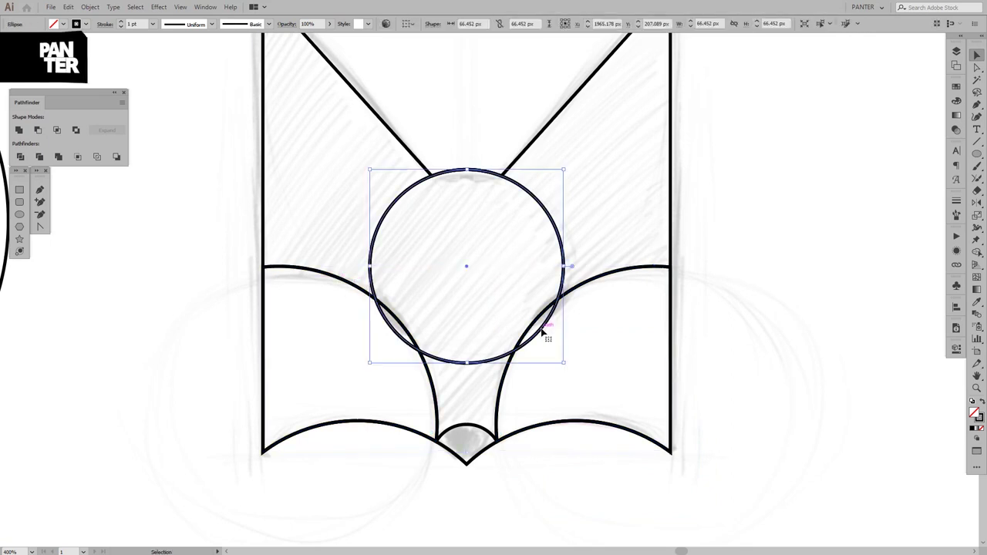
{"action": "left_click", "coordinate": [583, 282], "text": "shift"}
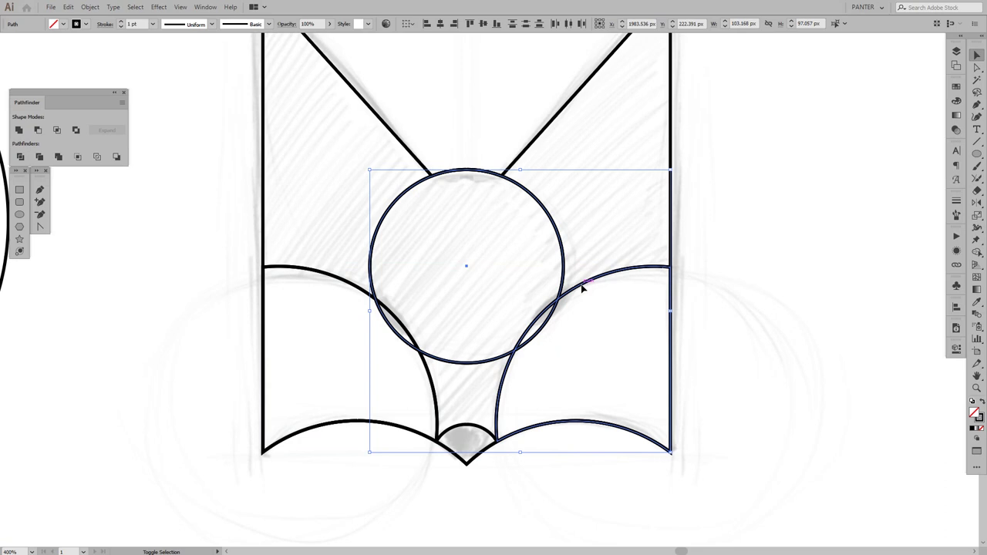
{"action": "left_click", "coordinate": [56, 131]}
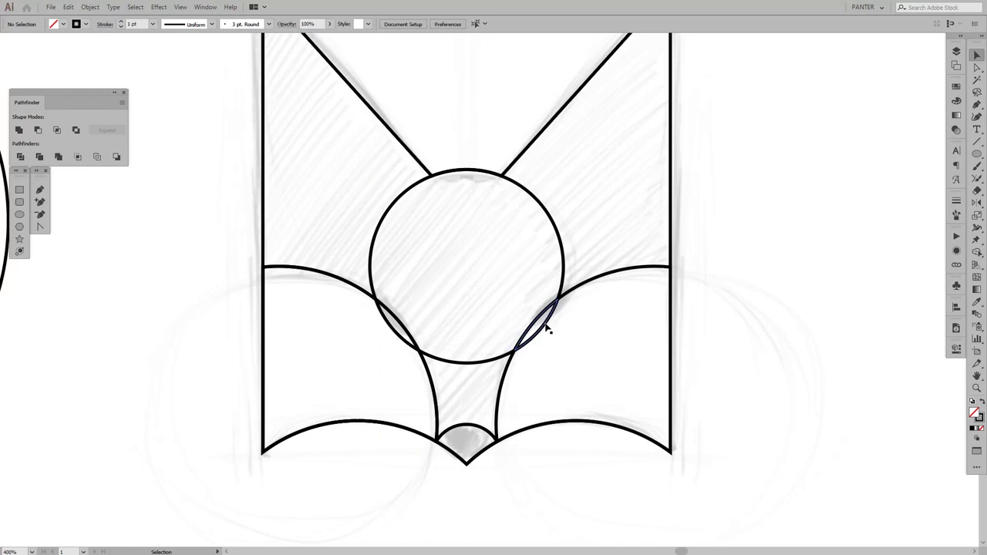
{"action": "left_click_drag", "start_coordinate": [545, 327], "coordinate": [762, 348]}
{"action": "key", "text": "a"}
{"action": "key", "text": "ctrl+z"}
{"action": "key", "text": "v"}
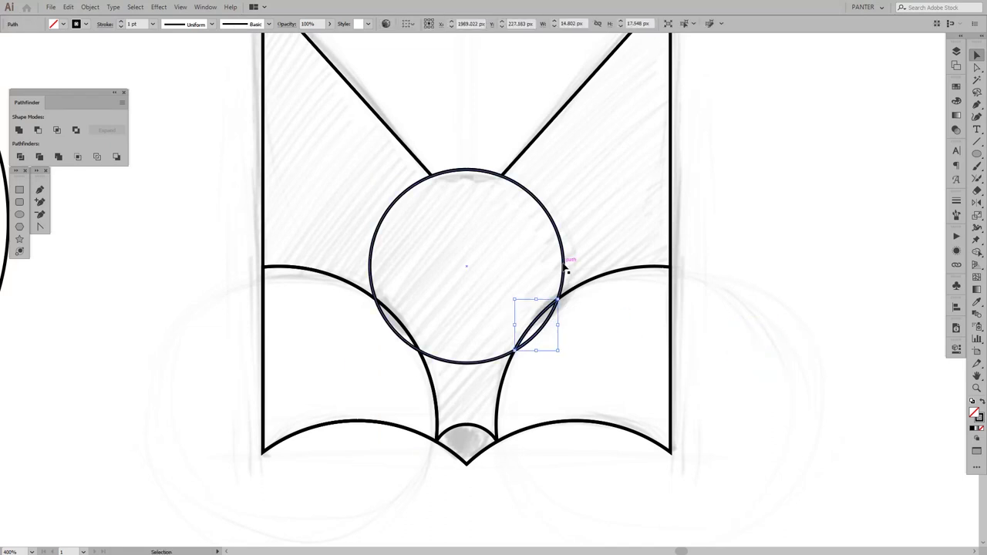
Intersect the central circle with the left cheek arc to form the left lens eye.
{"action": "left_click", "coordinate": [565, 266]}
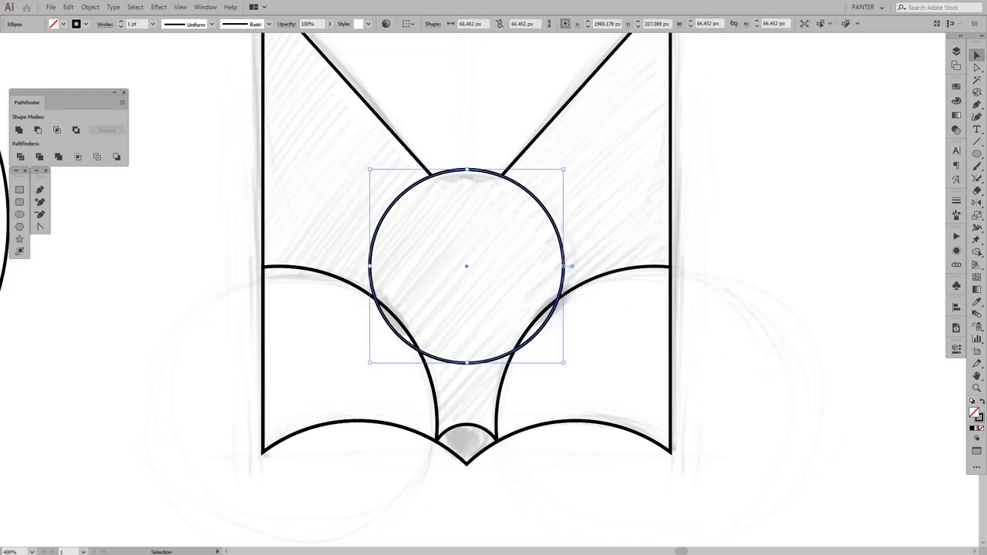
{"action": "left_click", "coordinate": [299, 269], "text": "shift"}
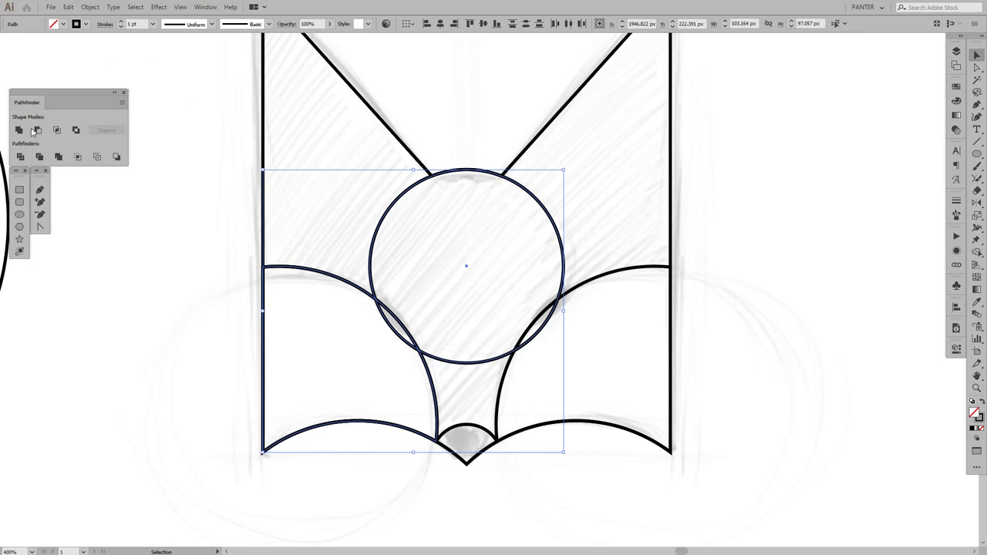
{"action": "left_click", "coordinate": [57, 129]}
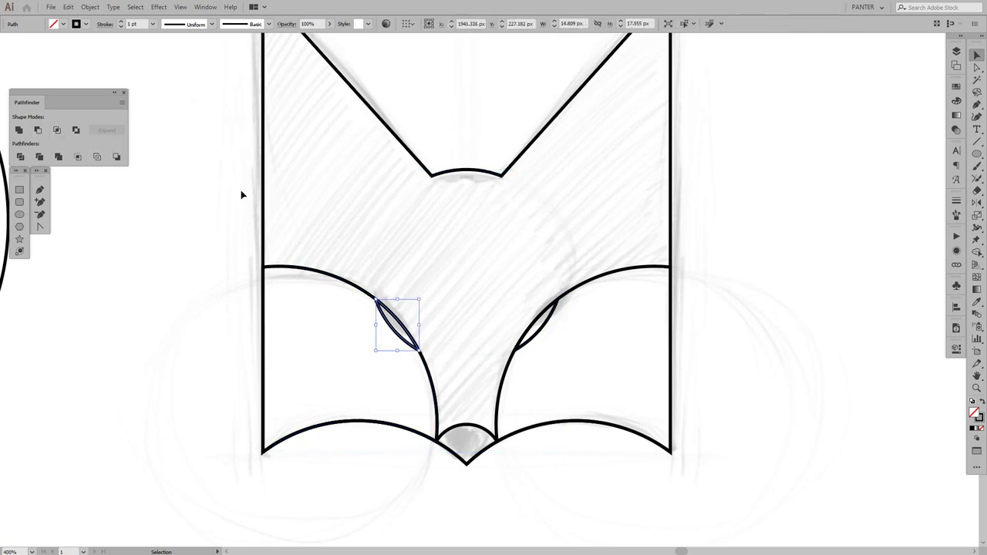
{"action": "left_click", "coordinate": [815, 283]}
{"action": "scroll", "coordinate": [746, 313], "scroll_direction": "down", "scroll_amount": 1}
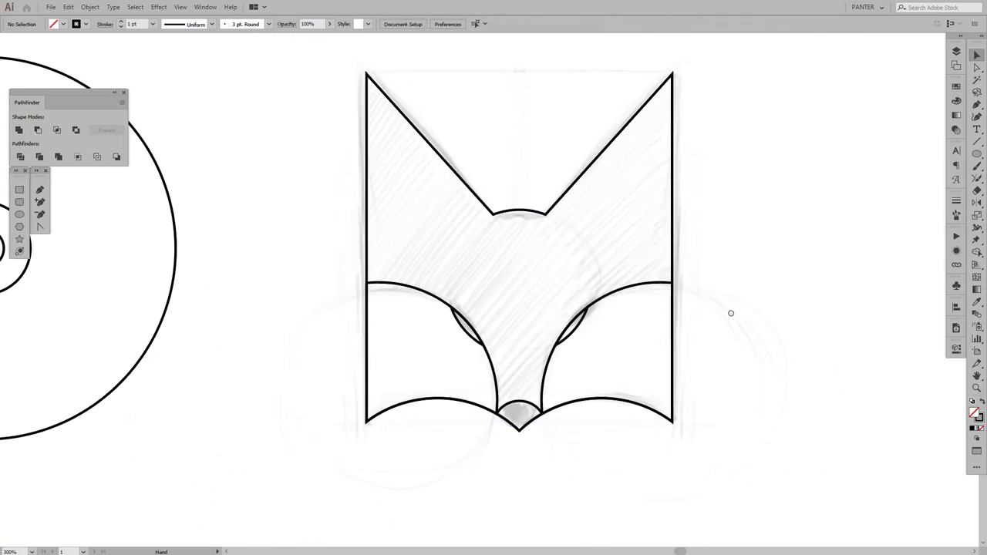
{"action": "scroll", "coordinate": [732, 315], "scroll_direction": "down", "scroll_amount": 2}
Duplicate the whole fox drawing to the right of the original sketch.
{"action": "left_click_drag", "start_coordinate": [725, 326], "coordinate": [591, 313]}
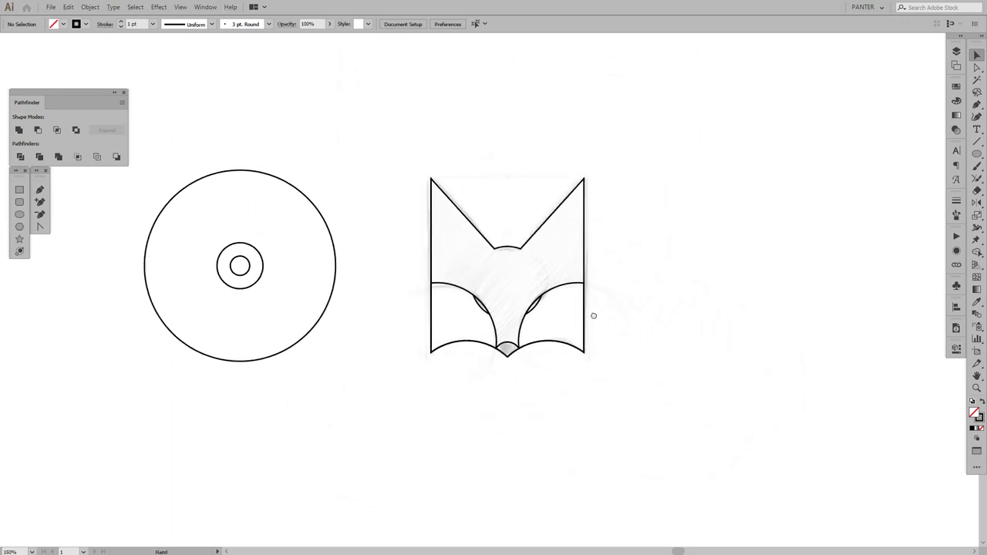
{"action": "left_click_drag", "start_coordinate": [599, 411], "coordinate": [317, 159]}
{"action": "left_click_drag", "start_coordinate": [501, 262], "coordinate": [477, 249]}
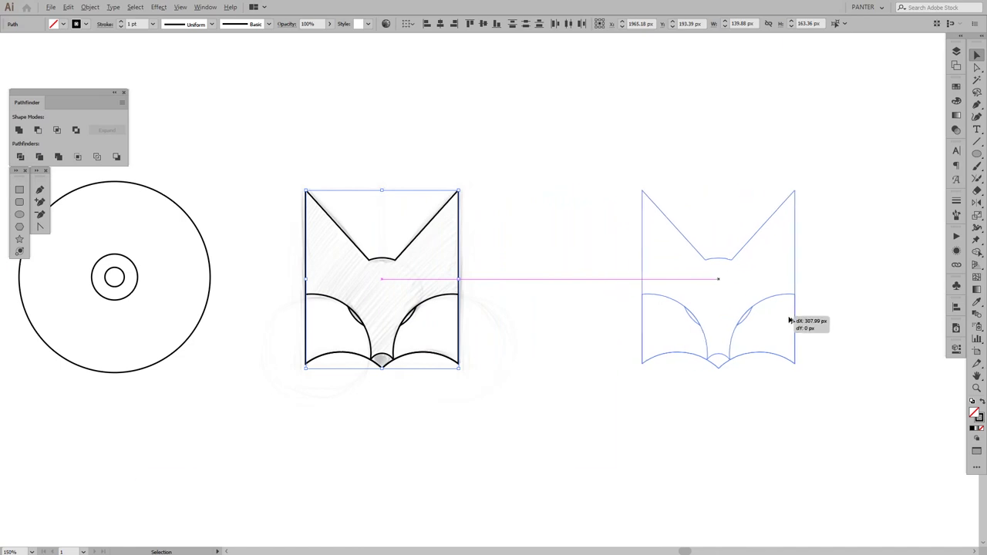
{"action": "mouse_move", "coordinate": [437, 301]}
{"action": "left_mouse_down"}
{"action": "mouse_move", "coordinate": [794, 308]}
{"action": "mouse_move", "coordinate": [742, 288]}
{"action": "mouse_move", "coordinate": [716, 306]}
{"action": "left_mouse_up"}
{"action": "scroll", "coordinate": [802, 316], "scroll_direction": "up", "scroll_amount": 1}
{"action": "left_click", "coordinate": [806, 307]}
Move the duplicate fox further right, clear of the pencil sketch.
{"action": "scroll", "coordinate": [742, 288], "scroll_direction": "up", "scroll_amount": 1}
{"action": "scroll", "coordinate": [717, 309], "scroll_direction": "down", "scroll_amount": 1}
{"action": "scroll", "coordinate": [724, 370], "scroll_direction": "right", "scroll_amount": 1}
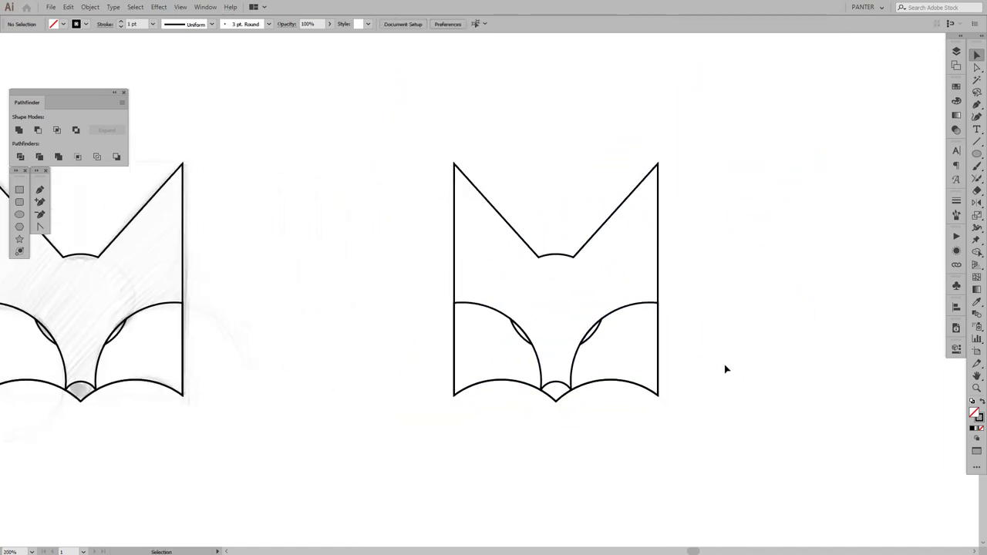
{"action": "left_click_drag", "start_coordinate": [734, 421], "coordinate": [409, 192]}
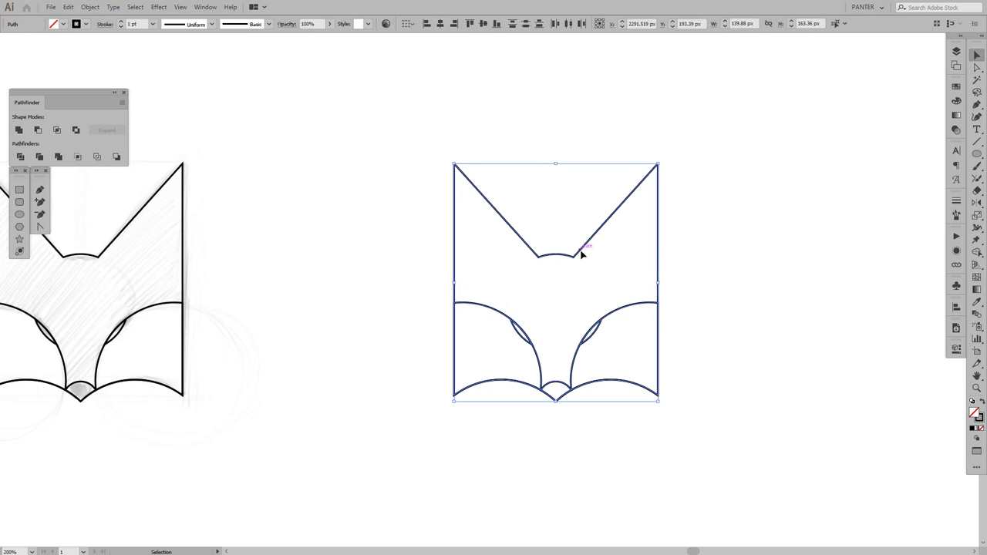
{"action": "mouse_move", "coordinate": [581, 255]}
{"action": "left_mouse_down"}
{"action": "mouse_move", "coordinate": [687, 267]}
{"action": "mouse_move", "coordinate": [593, 255]}
{"action": "mouse_move", "coordinate": [601, 270]}
{"action": "left_mouse_up"}
{"action": "scroll", "coordinate": [598, 266], "scroll_direction": "up", "scroll_amount": 1}
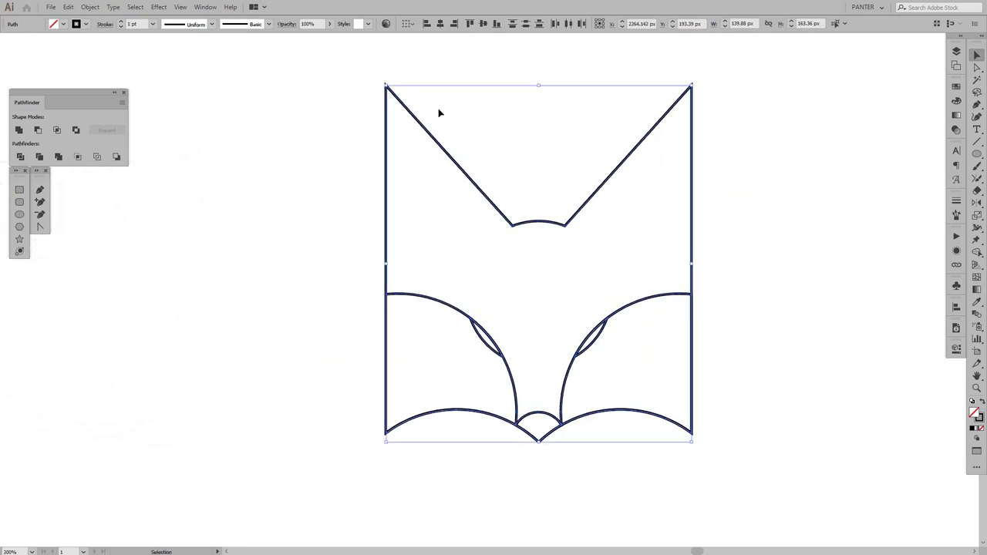
Raise the copied fox's stroke weight to 9 pt.
{"action": "key", "text": "Up"}
{"action": "key", "text": "Up"}
{"action": "key", "text": "Up"}
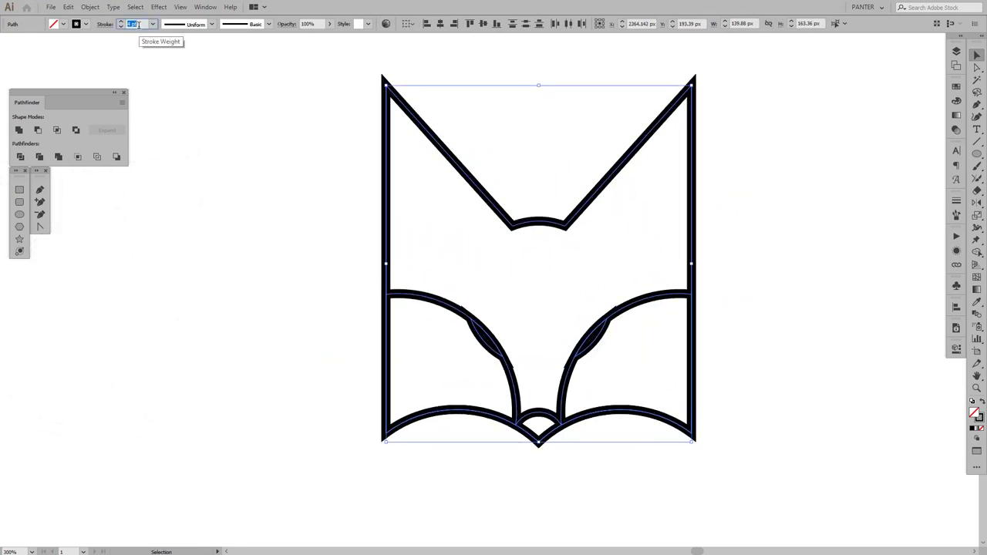
{"action": "key", "text": "Up"}
{"action": "key", "text": "Up"}
{"action": "key", "text": "Up"}
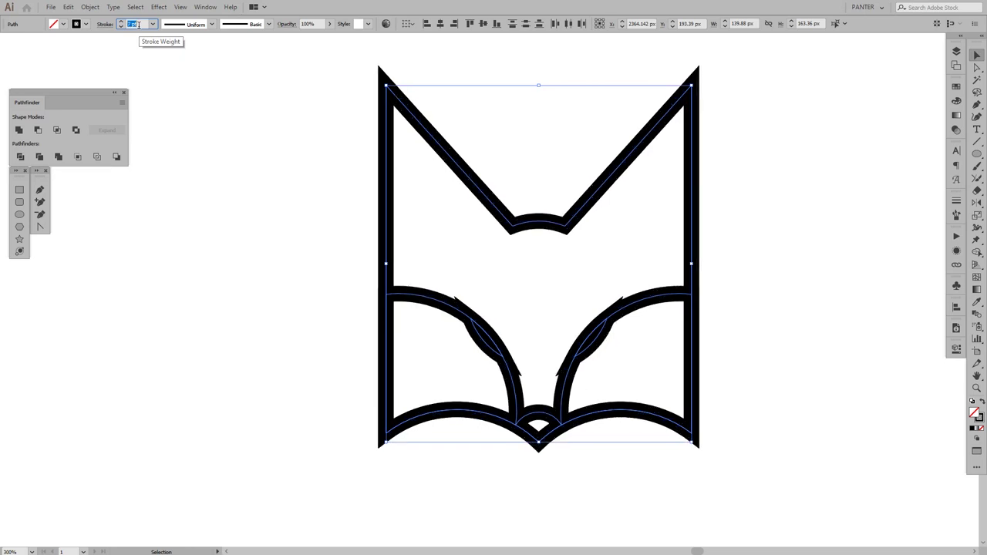
{"action": "key", "text": "Up"}
{"action": "key", "text": "Up"}
{"action": "left_click", "coordinate": [320, 185]}
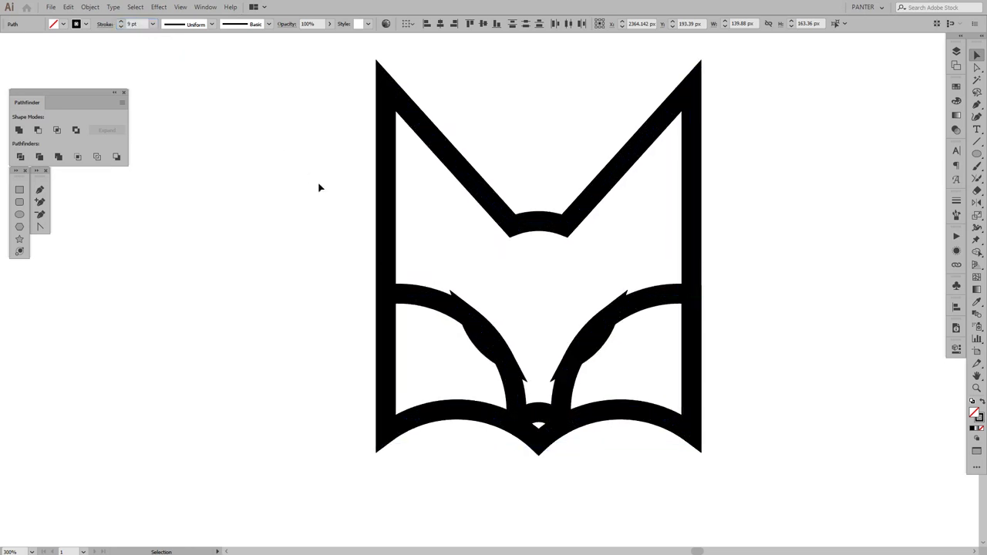
{"action": "scroll", "coordinate": [370, 208], "scroll_direction": "down", "scroll_amount": 5}
{"action": "scroll", "coordinate": [432, 219], "scroll_direction": "left", "scroll_amount": 3}
{"action": "scroll", "coordinate": [463, 247], "scroll_direction": "up", "scroll_amount": 5}
{"action": "scroll", "coordinate": [448, 262], "scroll_direction": "up", "scroll_amount": 3}
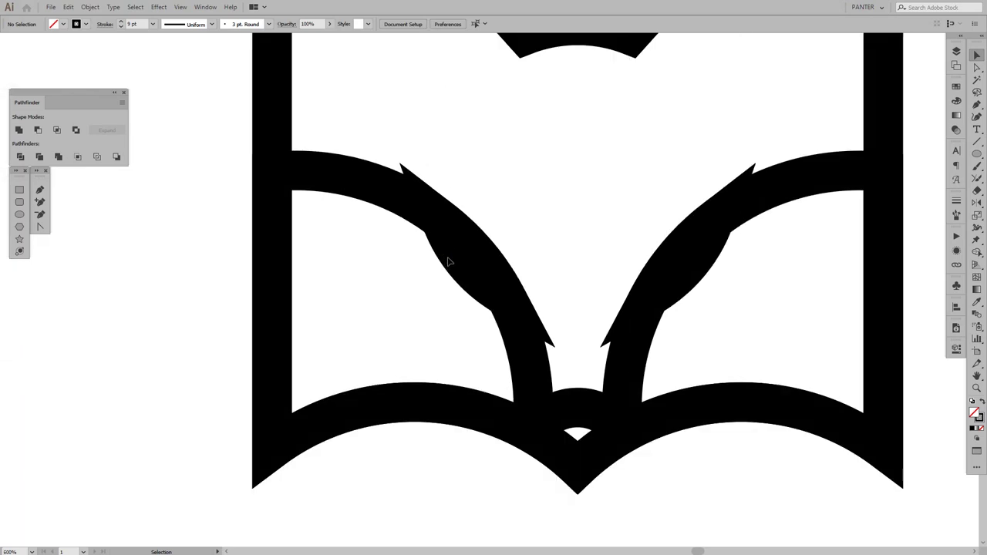
Make both eye lenses solid black with no stroke and enlarge them slightly.
{"action": "left_click", "coordinate": [466, 262]}
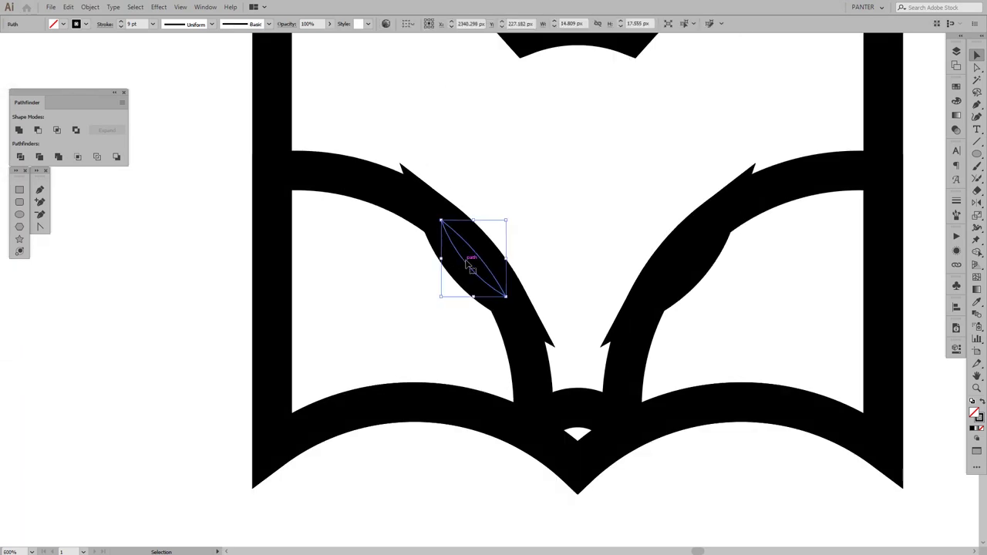
{"action": "left_click", "coordinate": [690, 266], "text": "shift"}
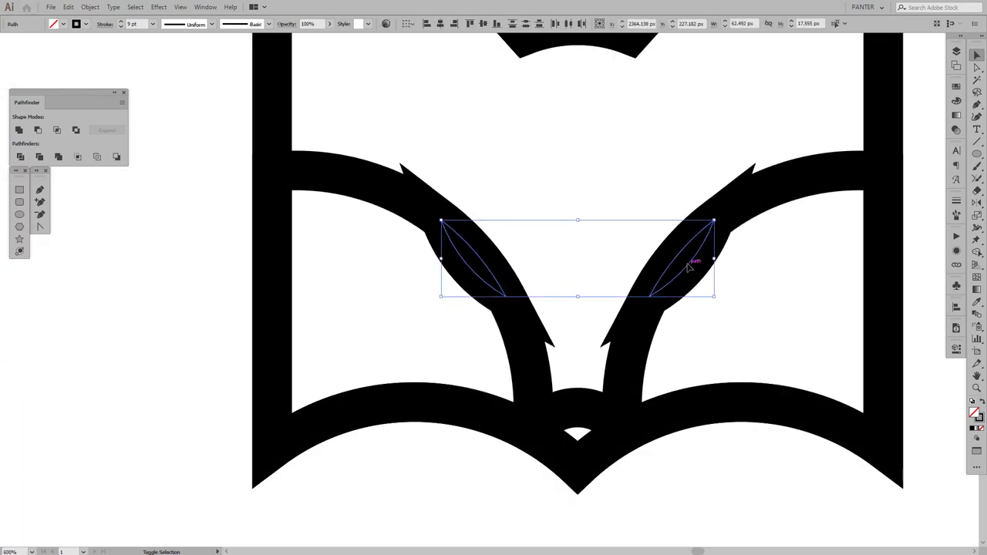
{"action": "key", "text": "shift+x"}
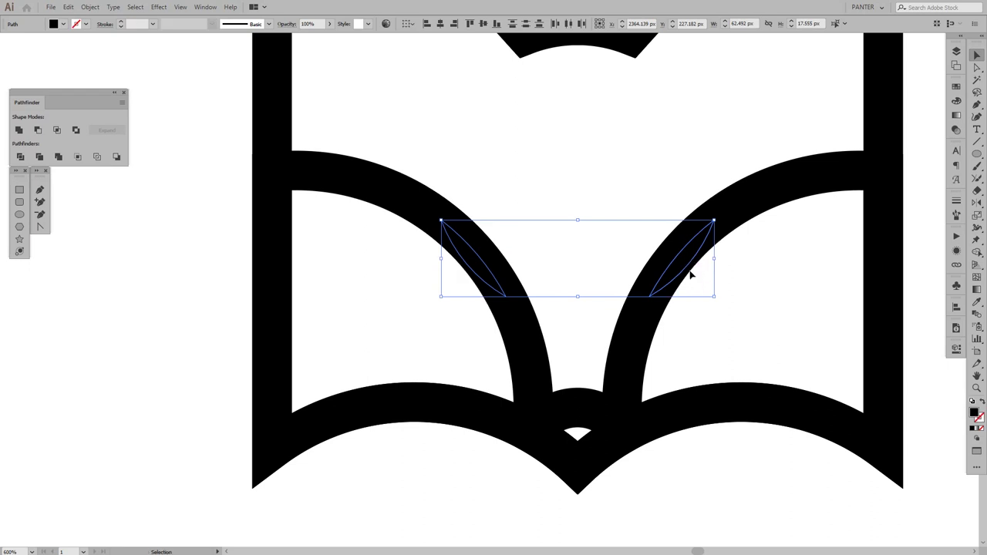
{"action": "mouse_move", "coordinate": [716, 298]}
{"action": "left_mouse_down"}
{"action": "mouse_move", "coordinate": [744, 322]}
{"action": "mouse_move", "coordinate": [764, 324]}
{"action": "left_mouse_up"}
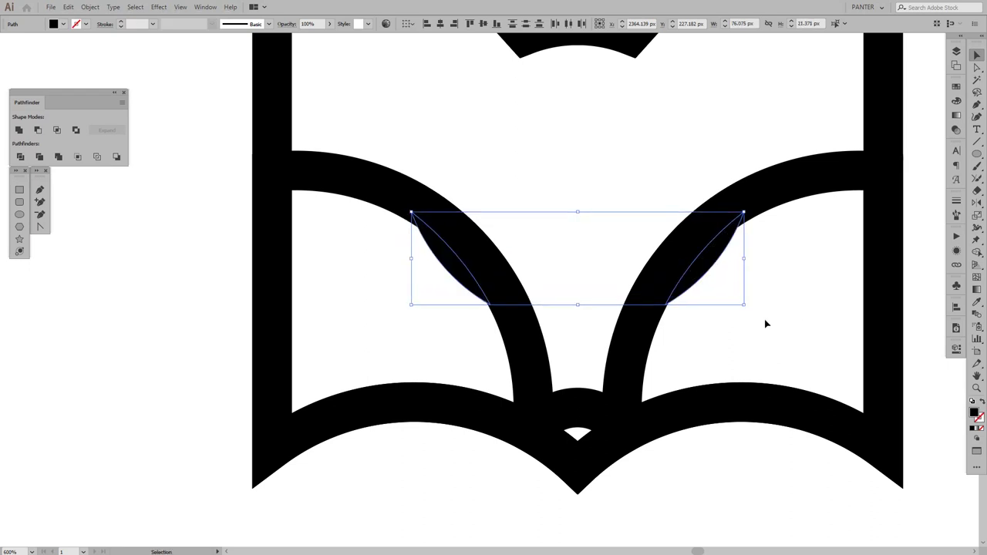
{"action": "left_click", "coordinate": [784, 316]}
{"action": "scroll", "coordinate": [810, 316], "scroll_direction": "down", "scroll_amount": 4}
Select both eye leaf shapes, then cancel and deselect them.
{"action": "left_click_drag", "start_coordinate": [855, 311], "coordinate": [813, 296]}
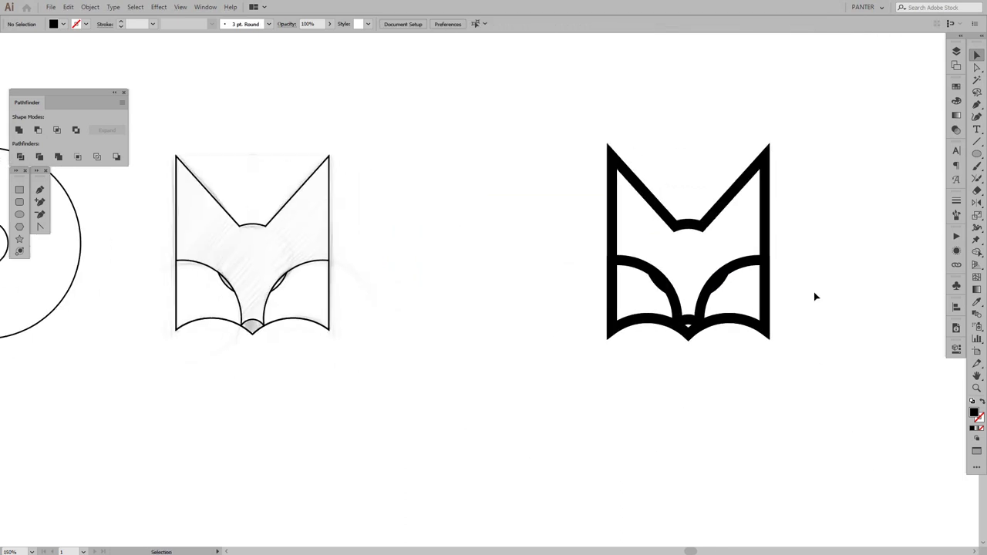
{"action": "scroll", "coordinate": [802, 294], "scroll_direction": "up", "scroll_amount": 2}
{"action": "scroll", "coordinate": [653, 284], "scroll_direction": "up", "scroll_amount": 2}
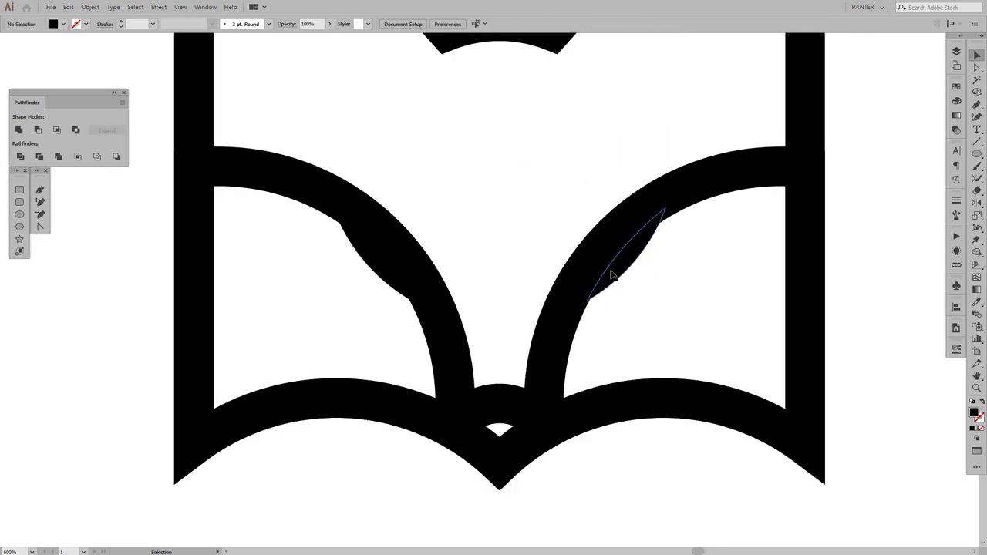
{"action": "left_click", "coordinate": [605, 278]}
{"action": "left_click", "coordinate": [386, 282], "text": "shift"}
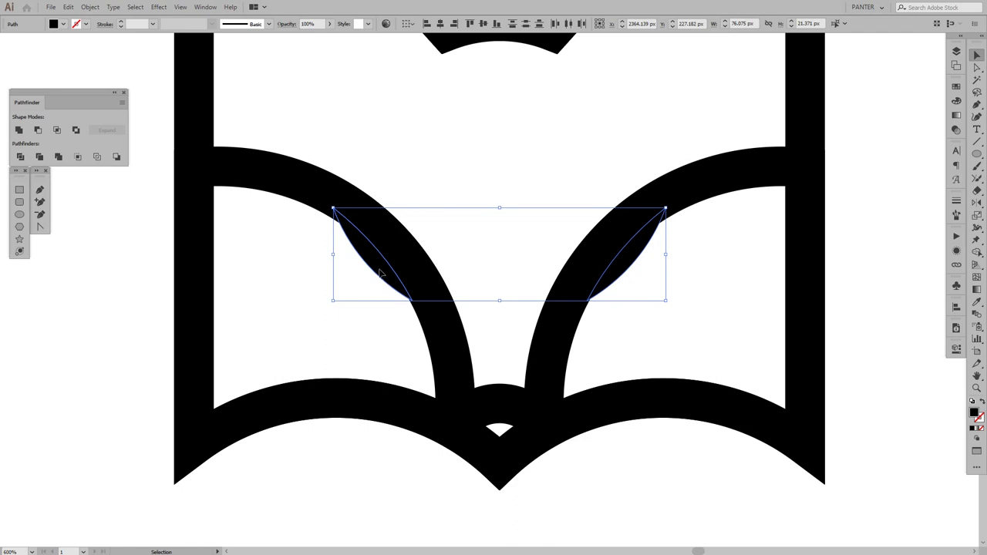
{"action": "key", "text": "a"}
{"action": "key", "text": "ctrl+z"}
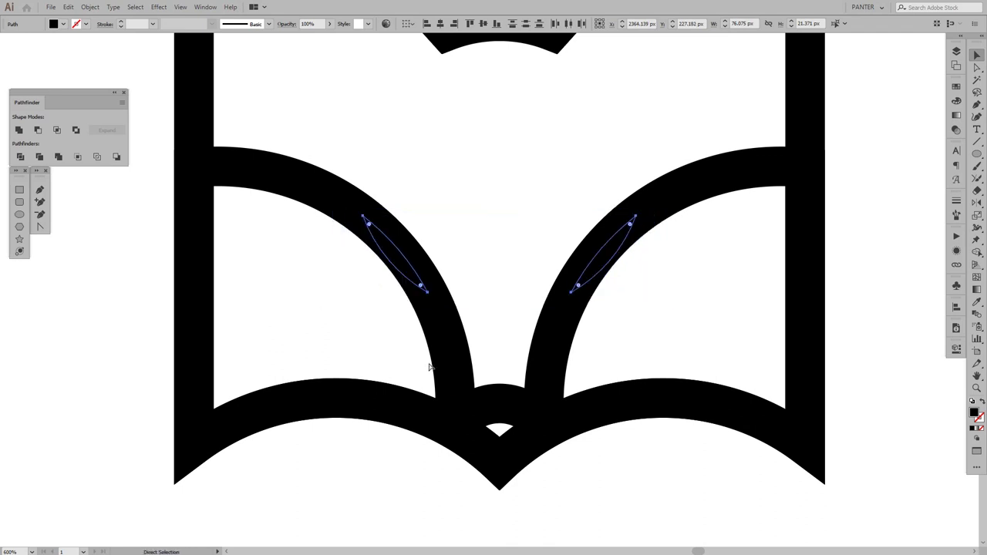
{"action": "key", "text": "v"}
{"action": "left_click", "coordinate": [460, 203]}
{"action": "scroll", "coordinate": [417, 260], "scroll_direction": "up", "scroll_amount": 1}
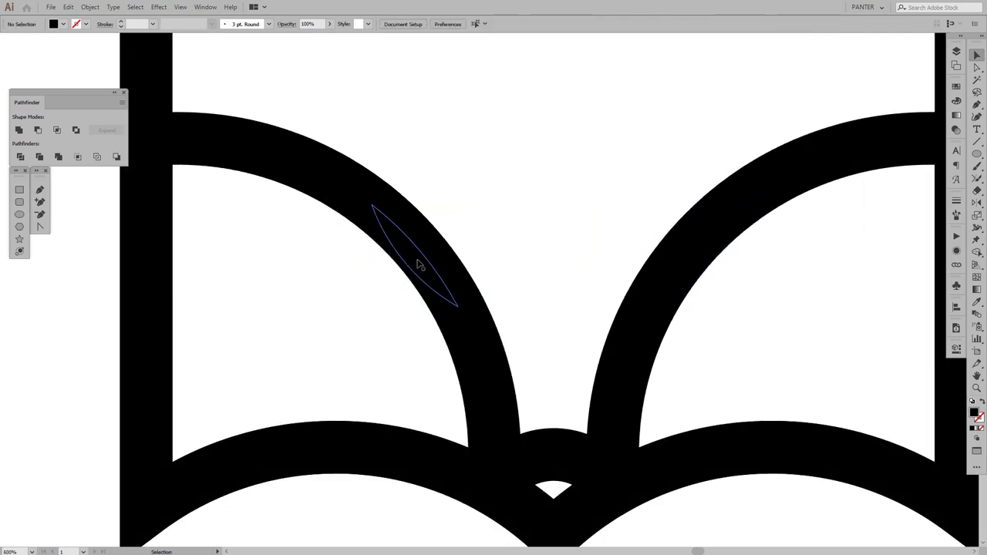
Push the left eye's leaf outward, left and down, onto its cheek arc.
{"action": "left_click", "coordinate": [417, 264]}
{"action": "left_click_drag", "start_coordinate": [428, 267], "coordinate": [404, 279]}
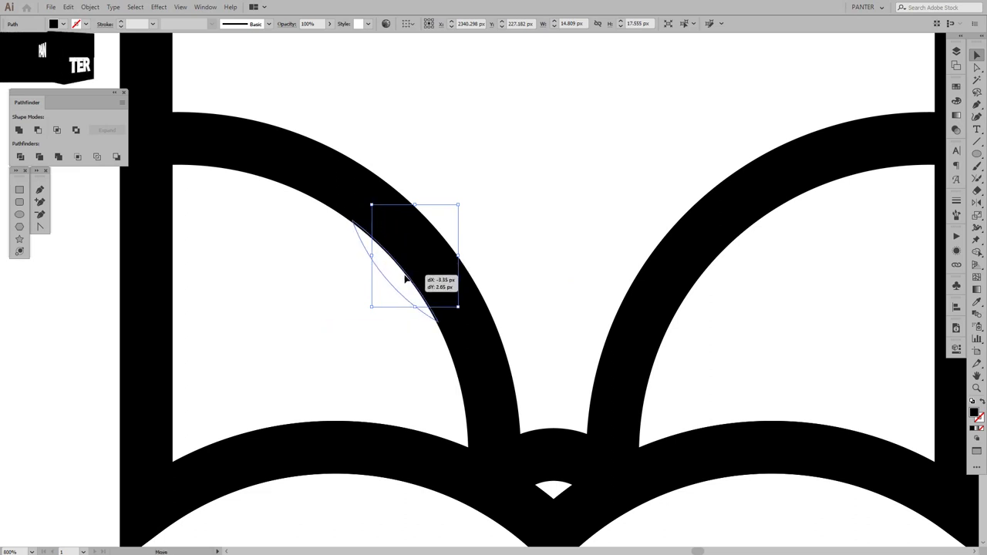
{"action": "left_click_drag", "start_coordinate": [404, 280], "coordinate": [404, 278]}
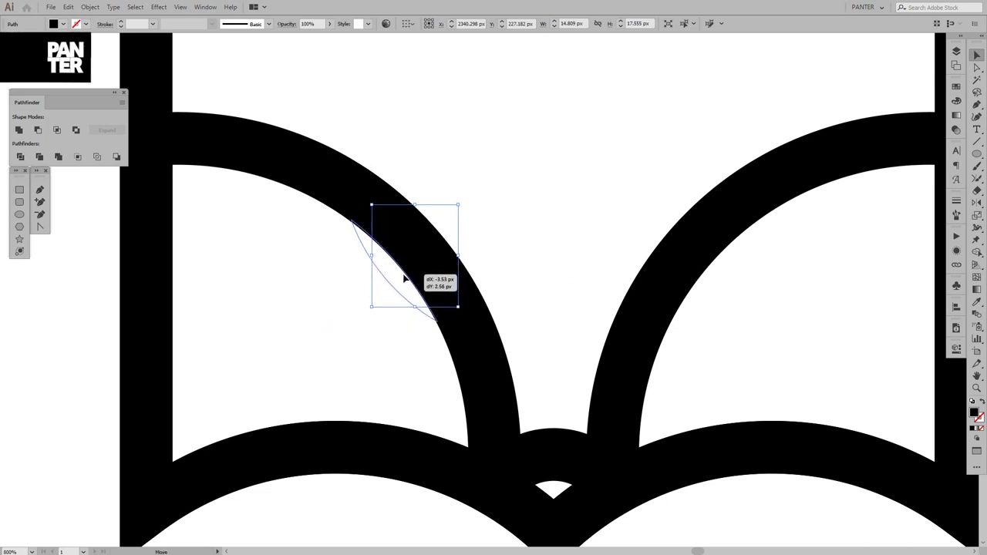
{"action": "left_click", "coordinate": [353, 315]}
{"action": "scroll", "coordinate": [352, 315], "scroll_direction": "down", "scroll_amount": 5}
{"action": "scroll", "coordinate": [350, 327], "scroll_direction": "up", "scroll_amount": 3}
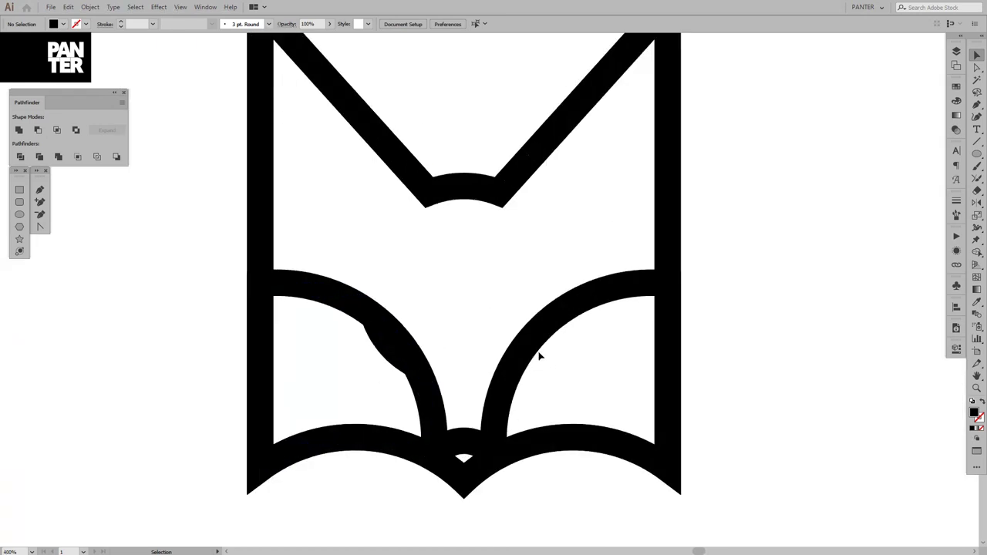
Replace the right eye's leaf with a vertical mirror copy of the left leaf.
{"action": "left_click", "coordinate": [540, 344]}
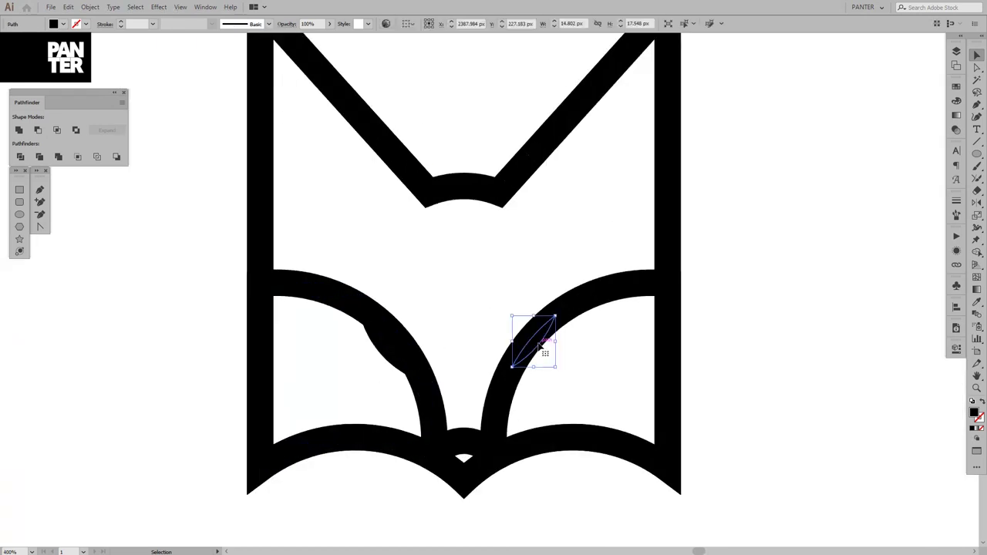
{"action": "key", "text": "Delete"}
{"action": "left_click", "coordinate": [390, 357]}
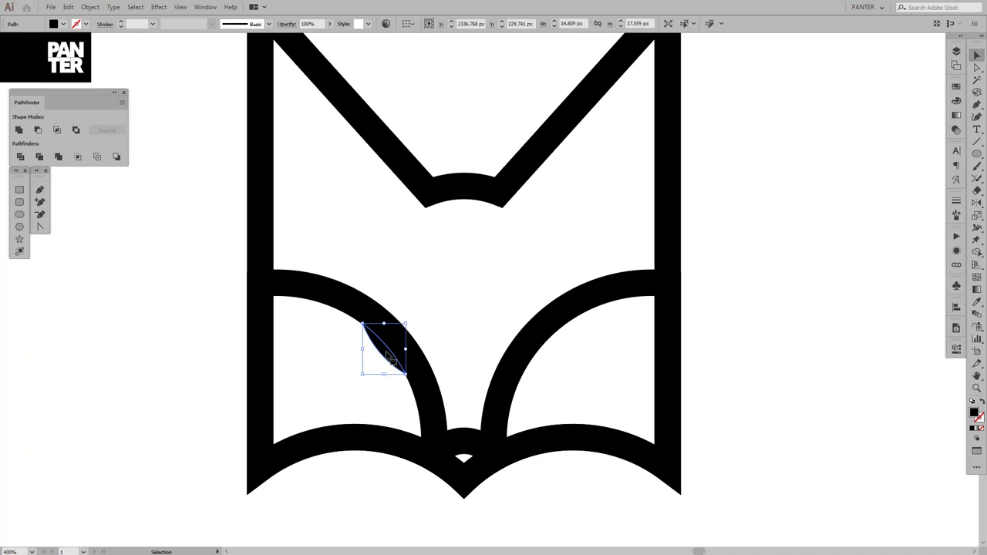
{"action": "key", "text": "o"}
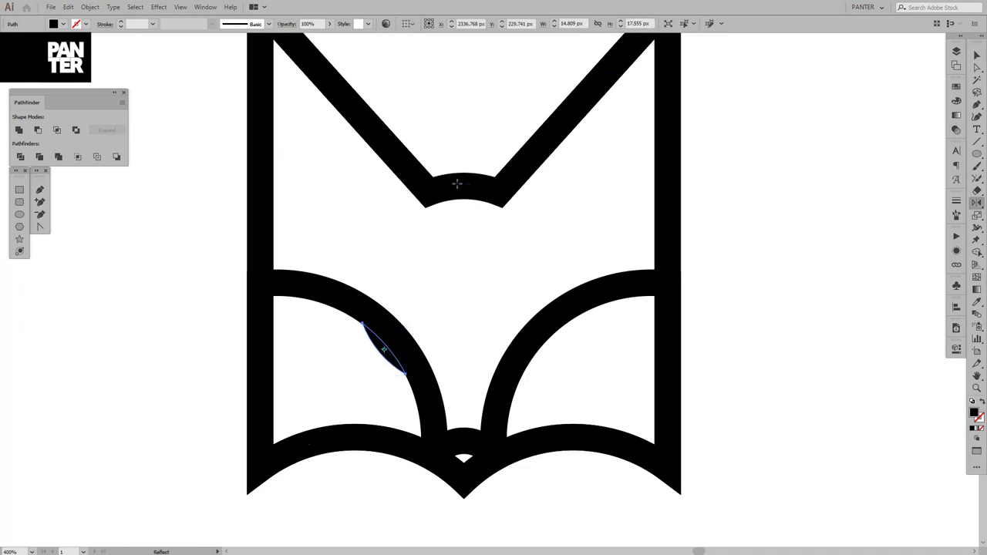
{"action": "key", "text": "ctrl+a"}
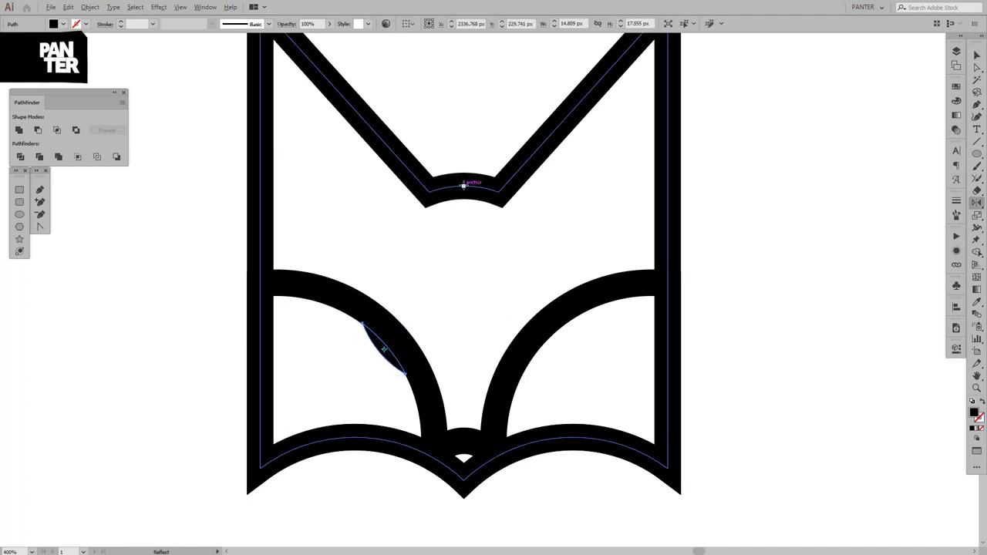
{"action": "left_click", "coordinate": [466, 192], "text": "alt"}
{"action": "left_click", "coordinate": [489, 327]}
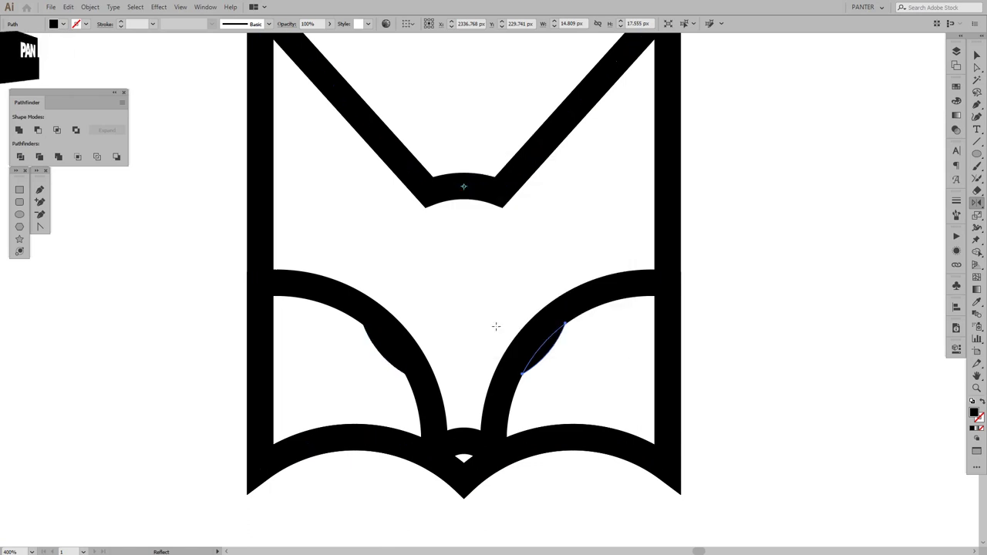
{"action": "left_click", "coordinate": [751, 304]}
{"action": "left_click_drag", "start_coordinate": [665, 370], "coordinate": [692, 258]}
Remove the white gap shape so the fox's nose fills solid black.
{"action": "scroll", "coordinate": [522, 360], "scroll_direction": "up", "scroll_amount": 3}
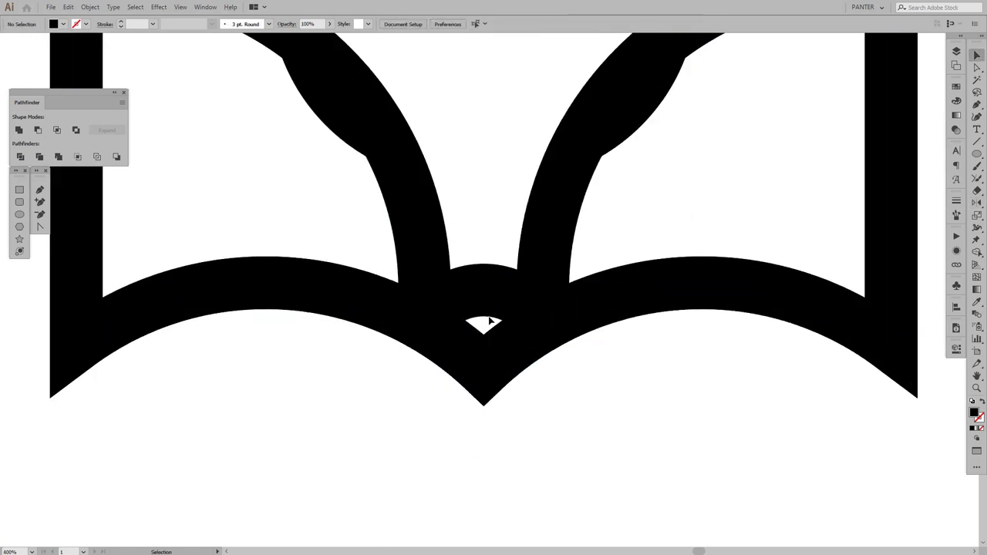
{"action": "key", "text": "m"}
{"action": "left_click_drag", "start_coordinate": [447, 300], "coordinate": [512, 345]}
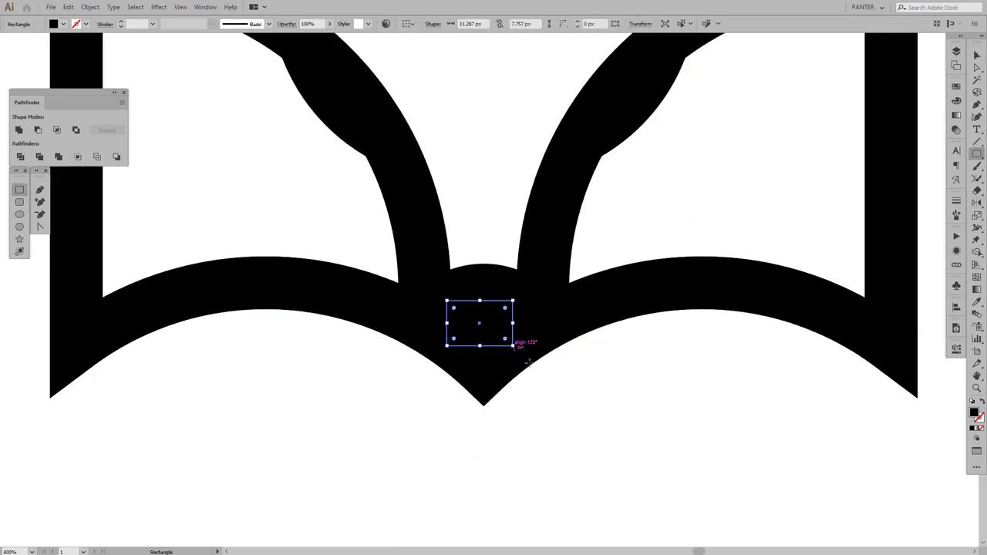
{"action": "key", "text": "Delete"}
{"action": "key", "text": "v"}
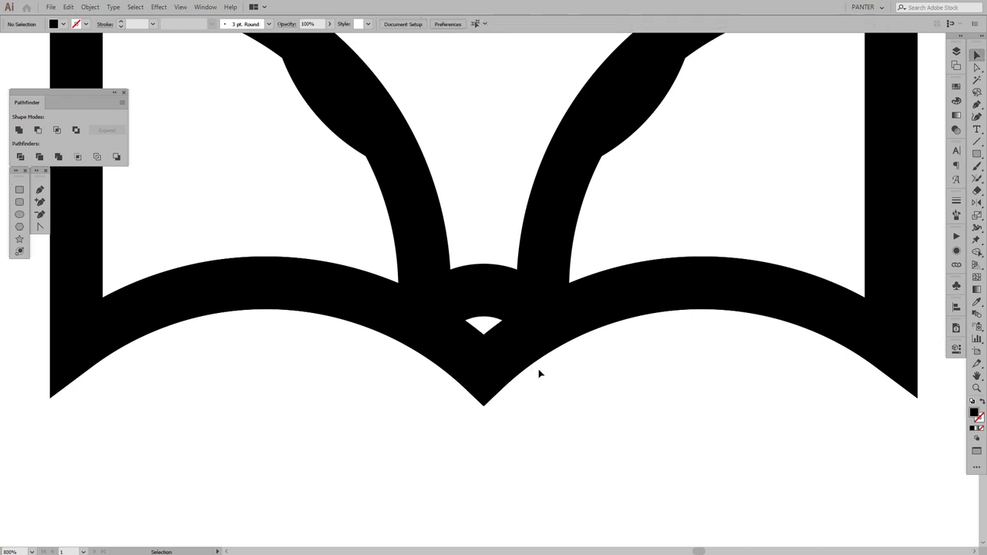
{"action": "left_click", "coordinate": [479, 284]}
{"action": "key", "text": "ctrl+z"}
{"action": "left_click", "coordinate": [654, 420]}
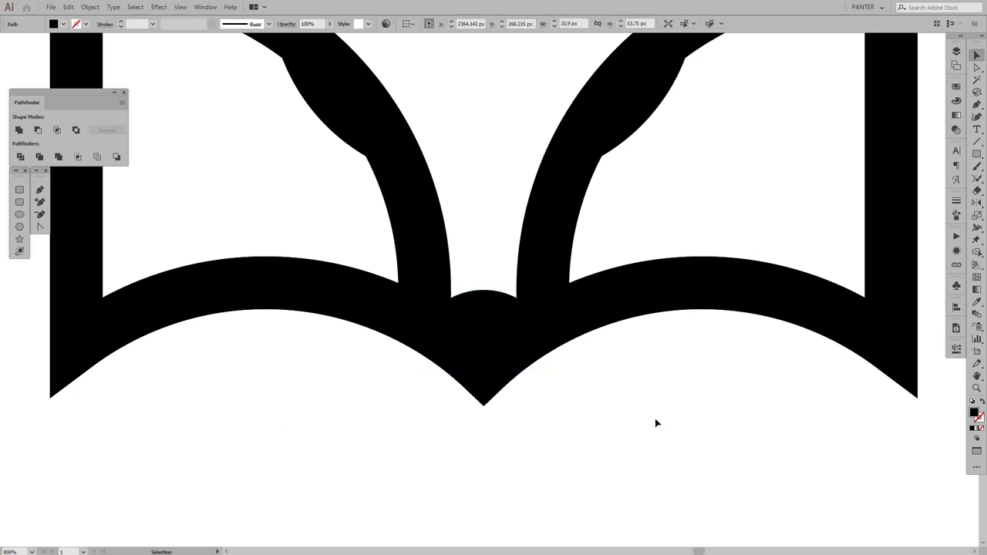
{"action": "key", "text": "ctrl+minus"}
{"action": "key", "text": "ctrl+minus"}
{"action": "scroll", "coordinate": [626, 402], "scroll_direction": "down", "scroll_amount": 1}
{"action": "key", "text": "ctrl+minus"}
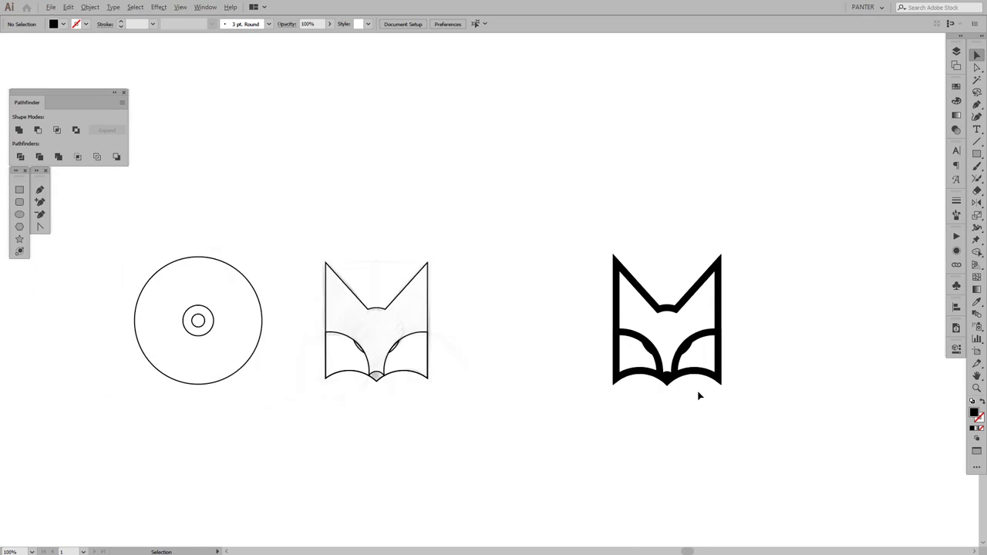
{"action": "scroll", "coordinate": [680, 385], "scroll_direction": "up", "scroll_amount": 3}
Round the sharp outline corner beneath the nose with the Direct Selection corner widget.
{"action": "key", "text": "a"}
{"action": "left_click", "coordinate": [655, 394], "text": "alt"}
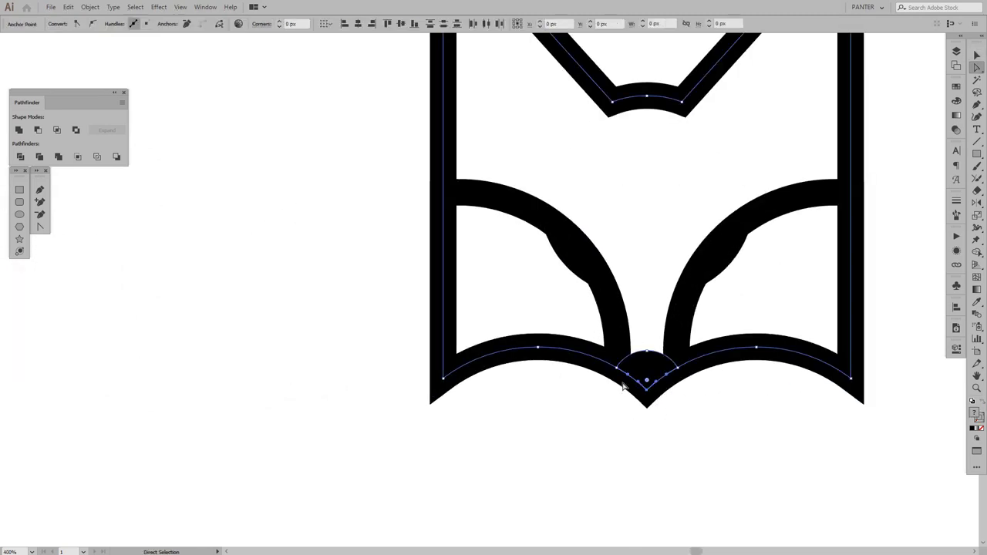
{"action": "scroll", "coordinate": [660, 394], "scroll_direction": "up", "scroll_amount": 2}
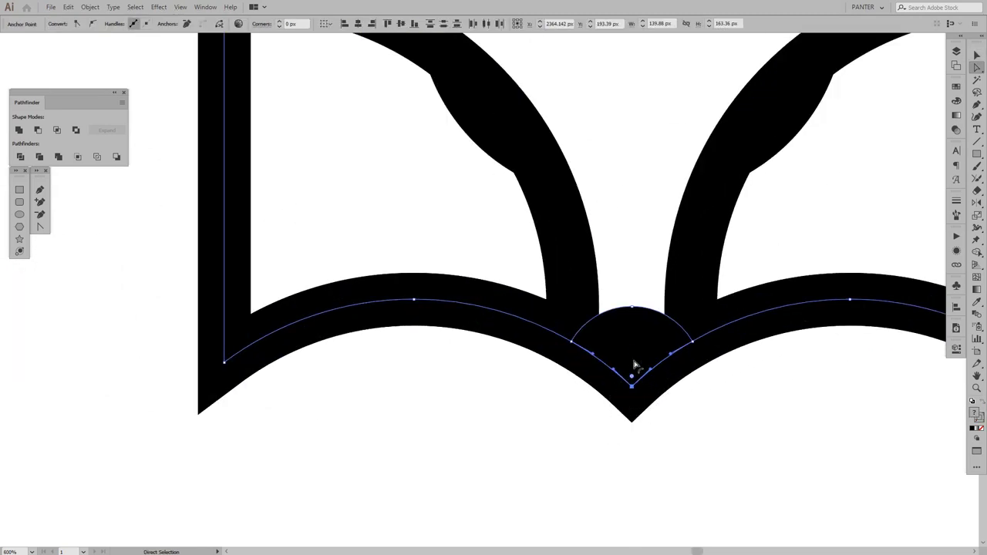
{"action": "left_click_drag", "start_coordinate": [632, 377], "coordinate": [633, 355]}
{"action": "left_click", "coordinate": [727, 418]}
{"action": "scroll", "coordinate": [727, 419], "scroll_direction": "down", "scroll_amount": 5}
{"action": "left_click_drag", "start_coordinate": [761, 430], "coordinate": [628, 403]}
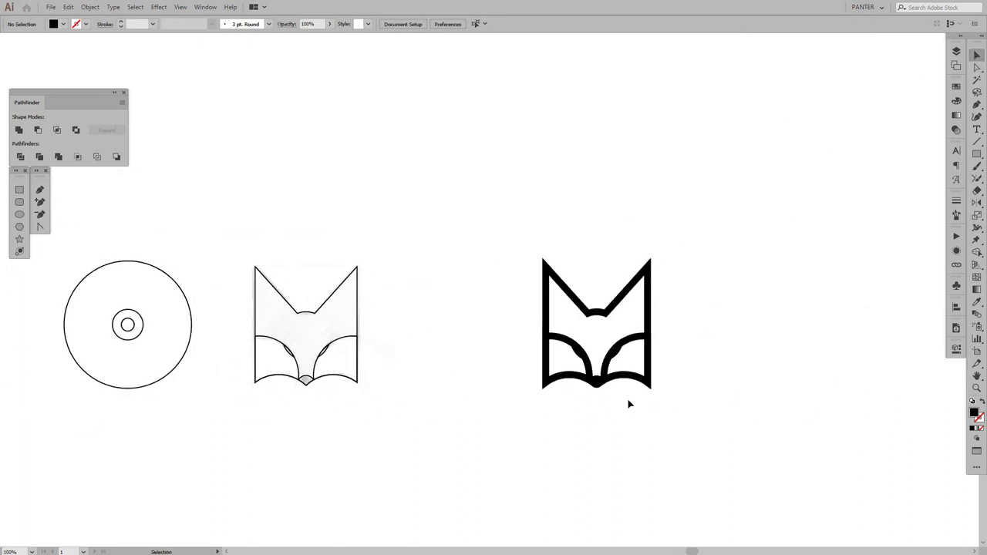
{"action": "scroll", "coordinate": [627, 401], "scroll_direction": "up", "scroll_amount": 1}
{"action": "scroll", "coordinate": [633, 393], "scroll_direction": "up", "scroll_amount": 1}
{"action": "scroll", "coordinate": [727, 383], "scroll_direction": "up", "scroll_amount": 1}
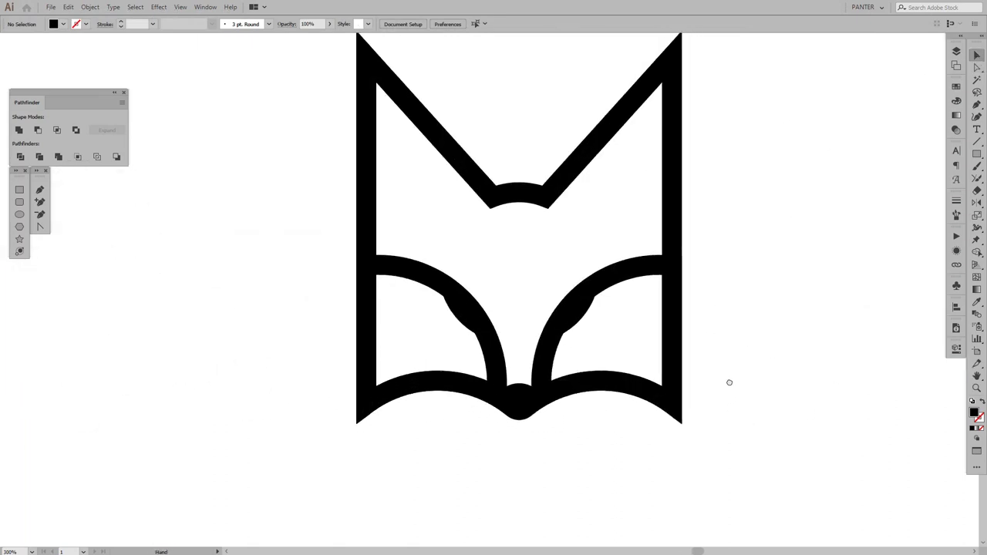
{"action": "scroll", "coordinate": [661, 396], "scroll_direction": "down", "scroll_amount": 2}
{"action": "scroll", "coordinate": [662, 396], "scroll_direction": "down", "scroll_amount": 1}
Move the finished fox about 126 px right and reframe the view around it.
{"action": "left_click", "coordinate": [588, 347]}
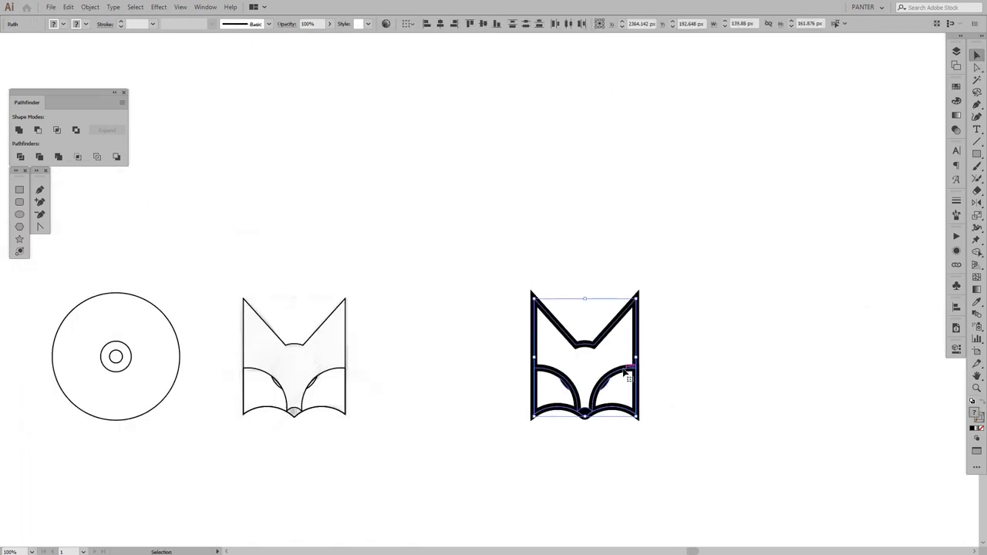
{"action": "left_click_drag", "start_coordinate": [625, 372], "coordinate": [741, 385]}
{"action": "scroll", "coordinate": [754, 393], "scroll_direction": "up", "scroll_amount": 3}
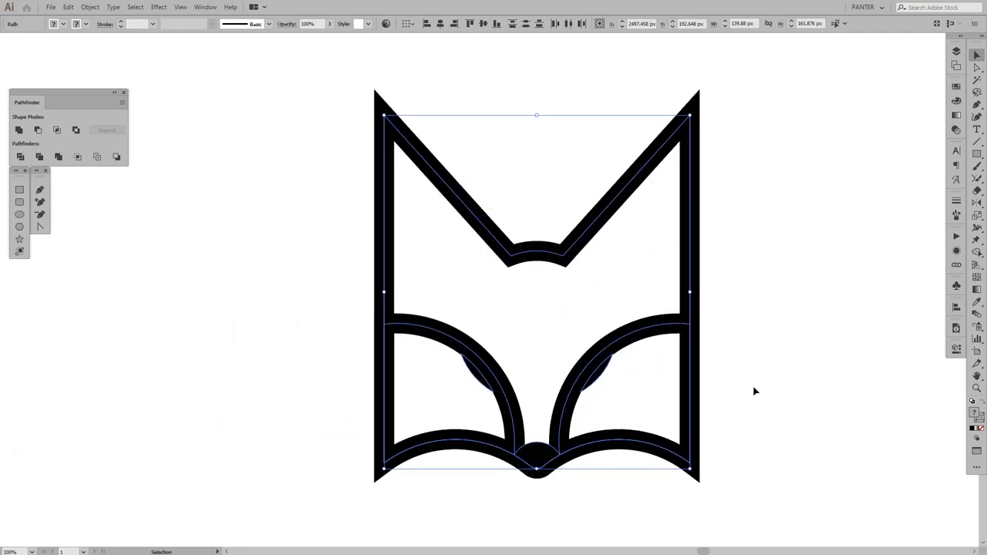
{"action": "scroll", "coordinate": [714, 365], "scroll_direction": "right", "scroll_amount": 1}
{"action": "scroll", "coordinate": [684, 366], "scroll_direction": "right", "scroll_amount": 1}
{"action": "key", "text": "z"}
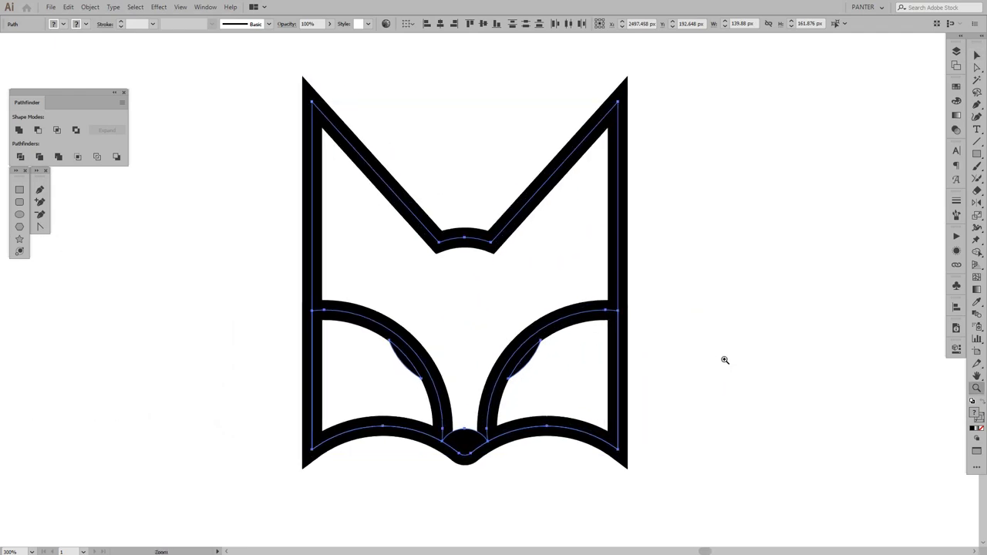
{"action": "left_click_drag", "start_coordinate": [722, 357], "coordinate": [700, 365]}
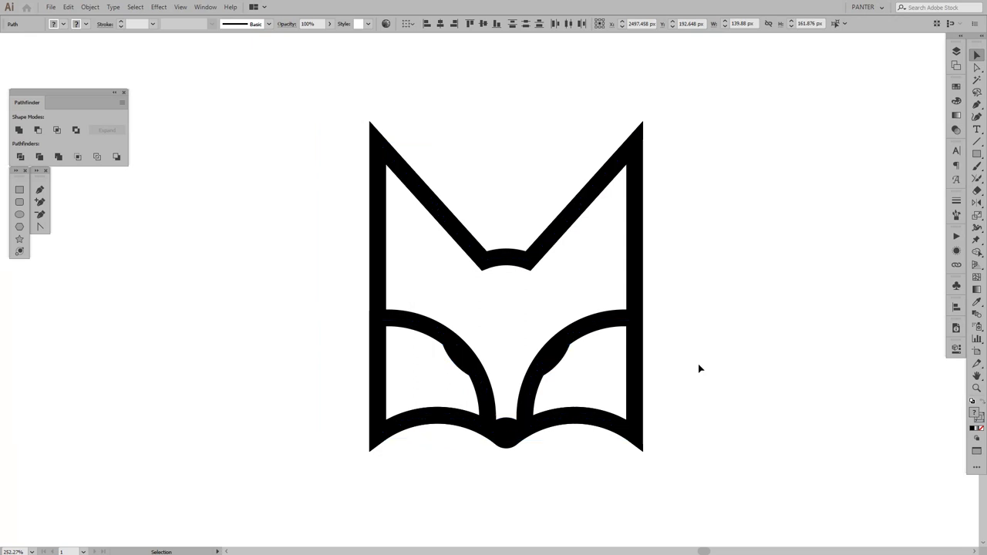
{"action": "key", "text": "v"}
{"action": "left_click", "coordinate": [793, 378]}
{"action": "left_click_drag", "start_coordinate": [794, 379], "coordinate": [795, 378]}
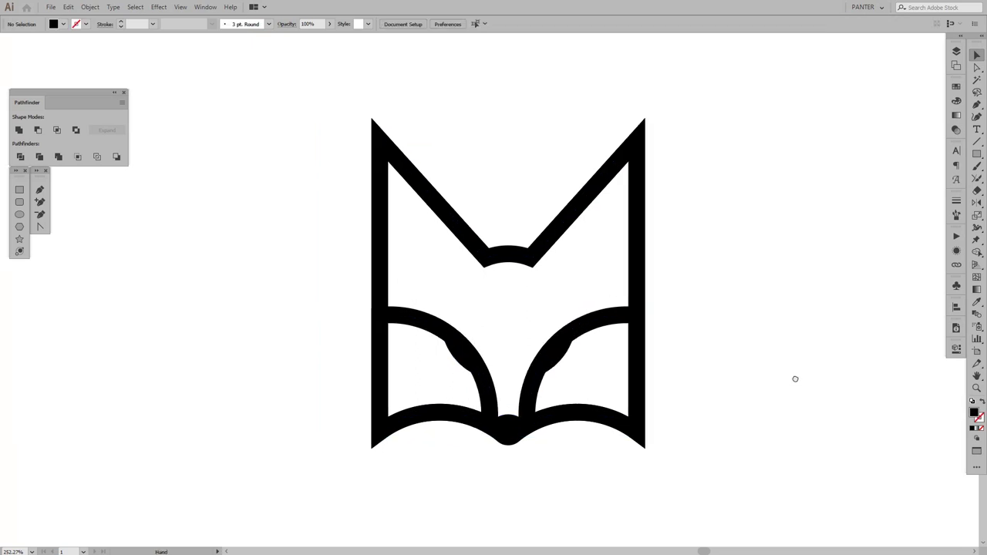